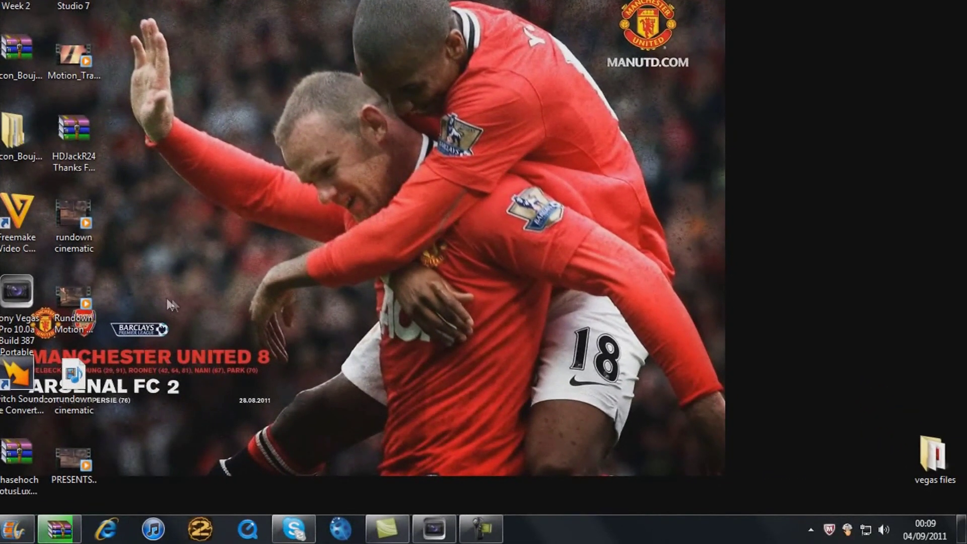
Step: Watch the rundown cinematic clip, close the player, and switch to the empty Vegas Pro project
left_click_drag(167, 298, 315, 449)
left_click(83, 219)
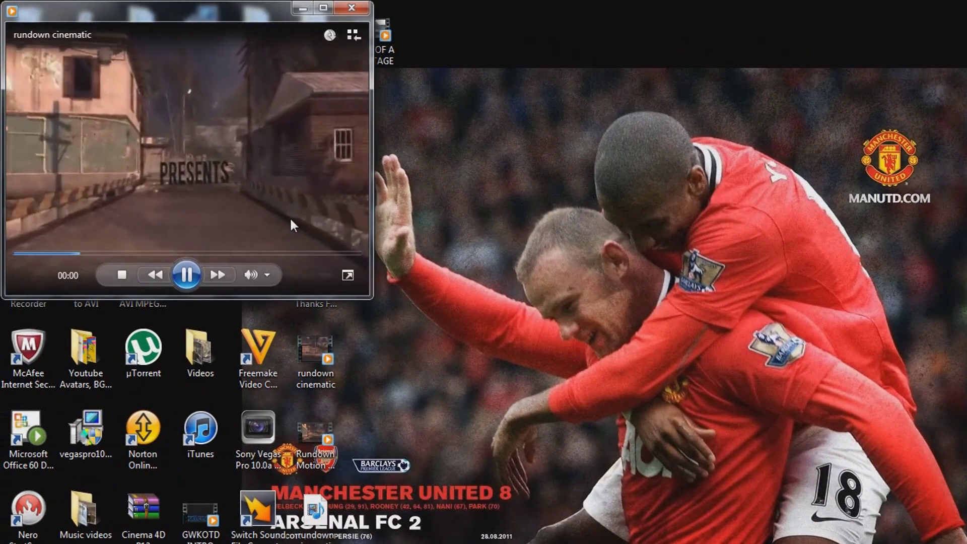
left_click_drag(253, 16, 443, 211)
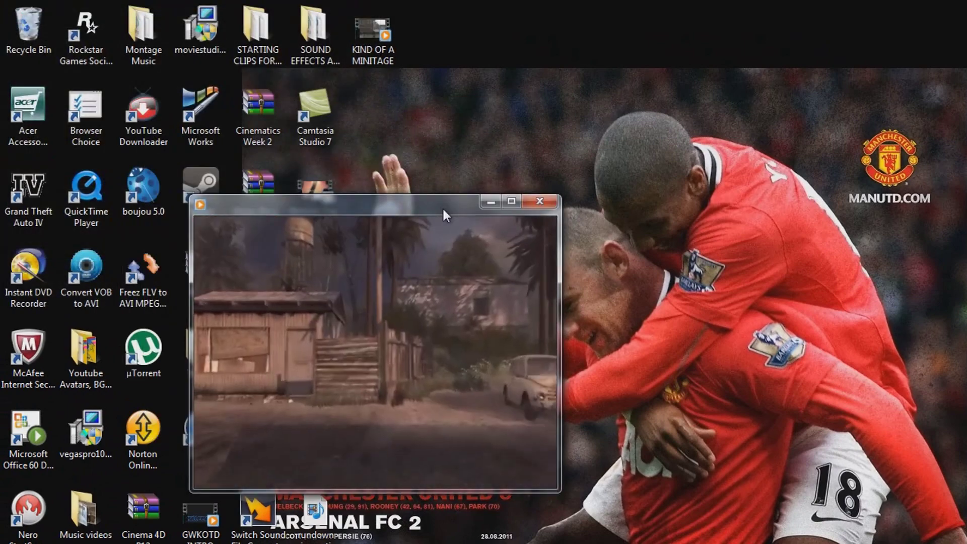
left_click(539, 201)
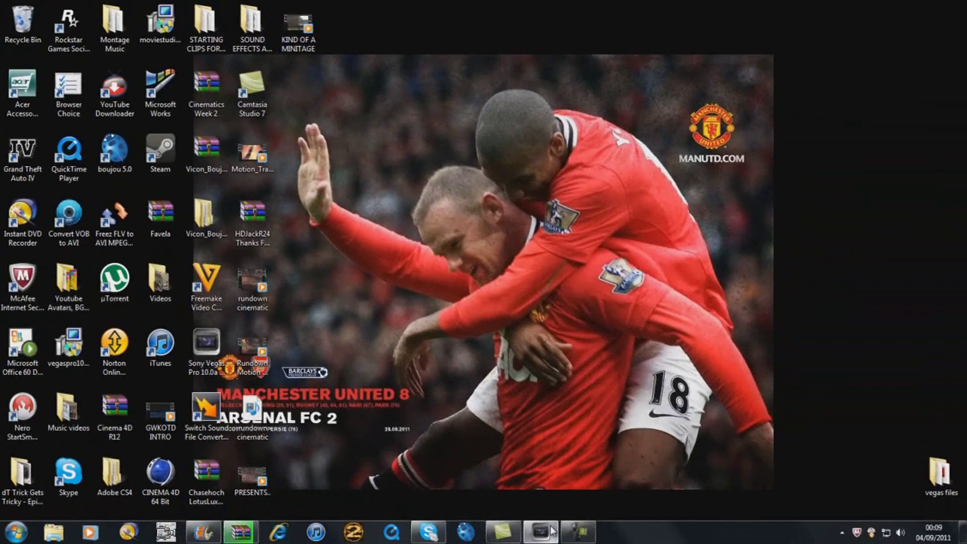
left_click(549, 531)
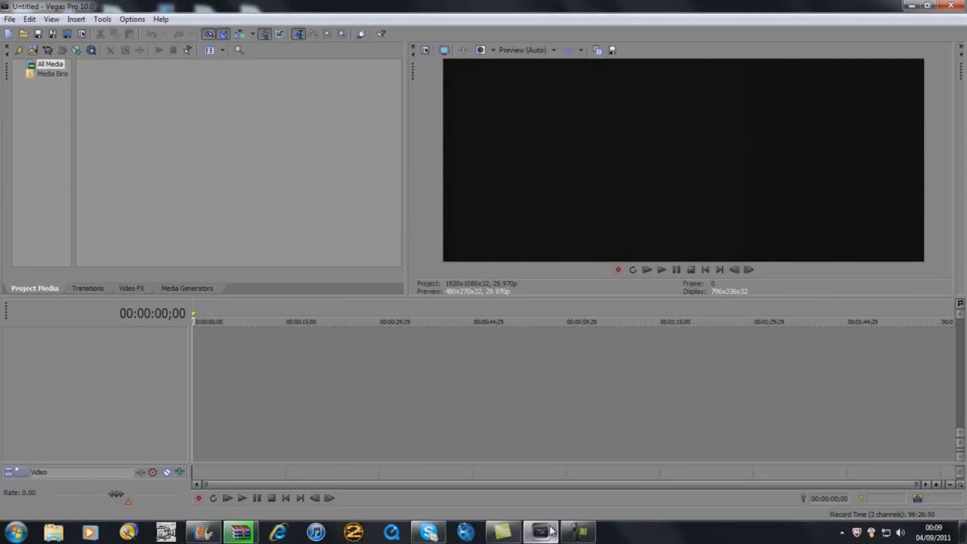
Step: Import 'Rundown Motion Tracking Cinematic.mp4' from Ben's Desktop into the project media
left_click(3, 17)
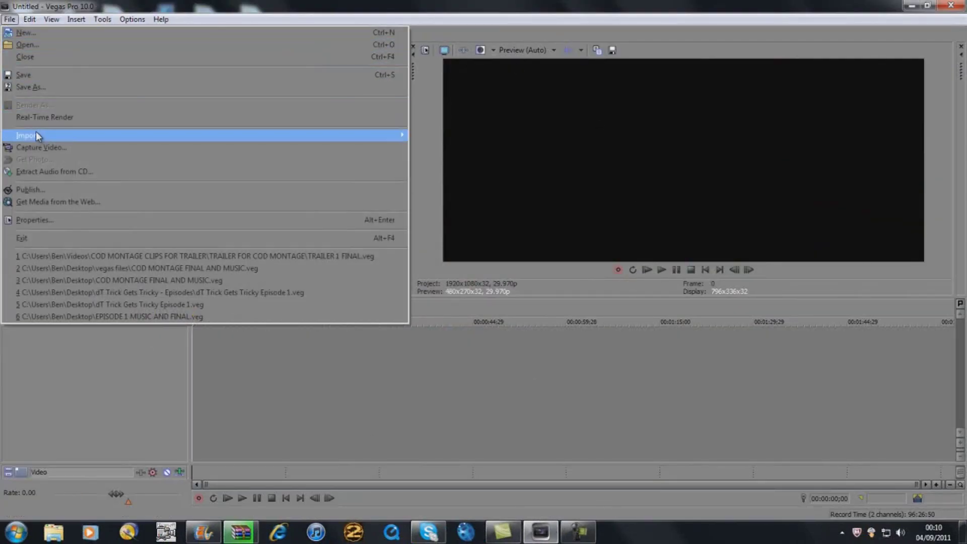
mouse_move(36, 136)
left_click(445, 136)
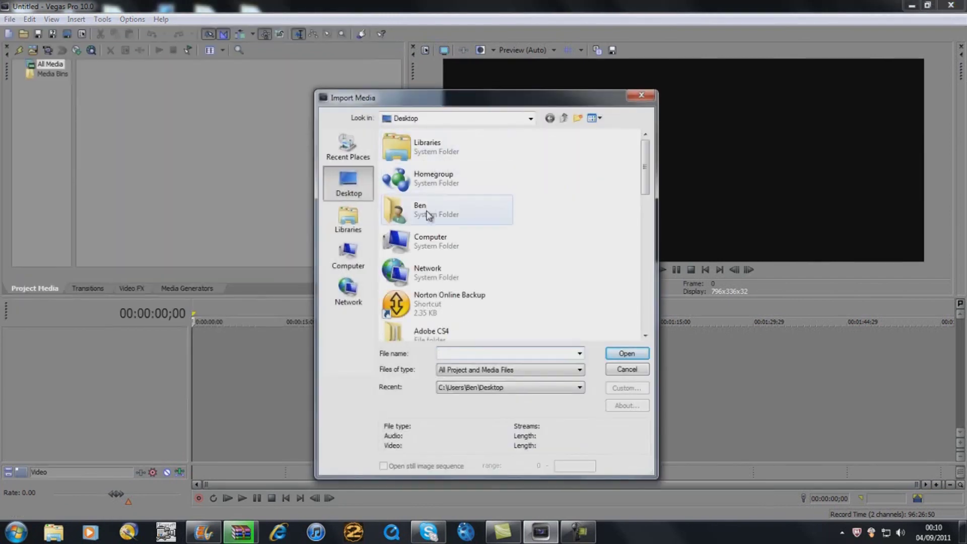
double_click(427, 214)
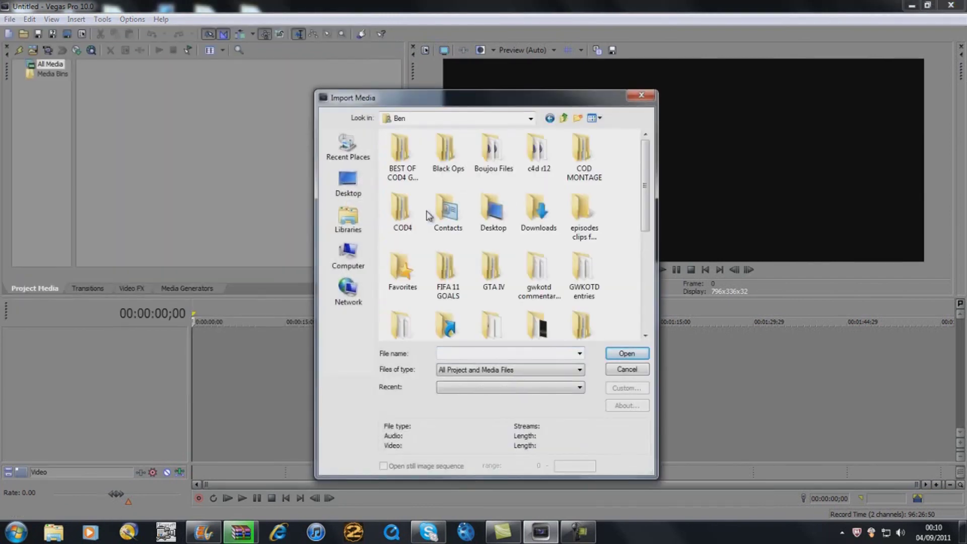
double_click(505, 216)
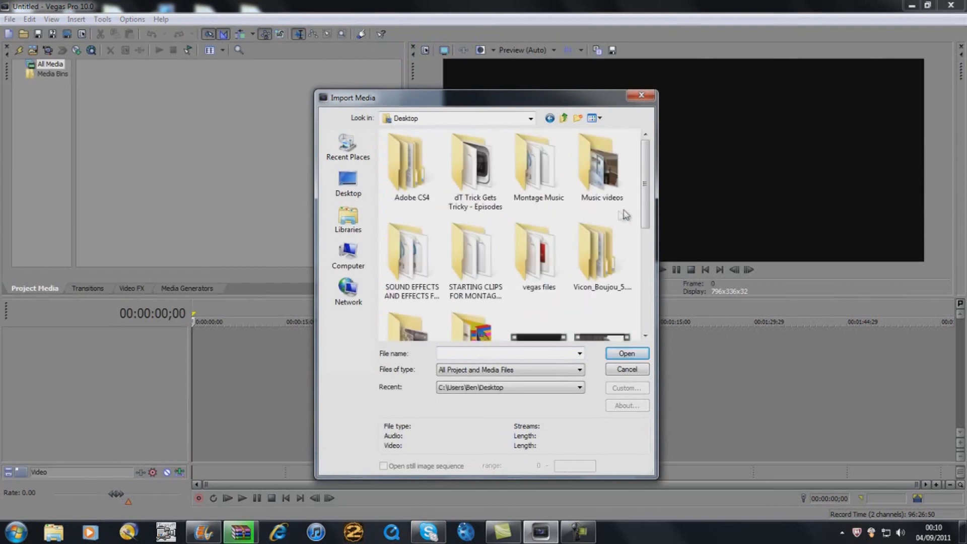
left_click_drag(647, 214, 650, 317)
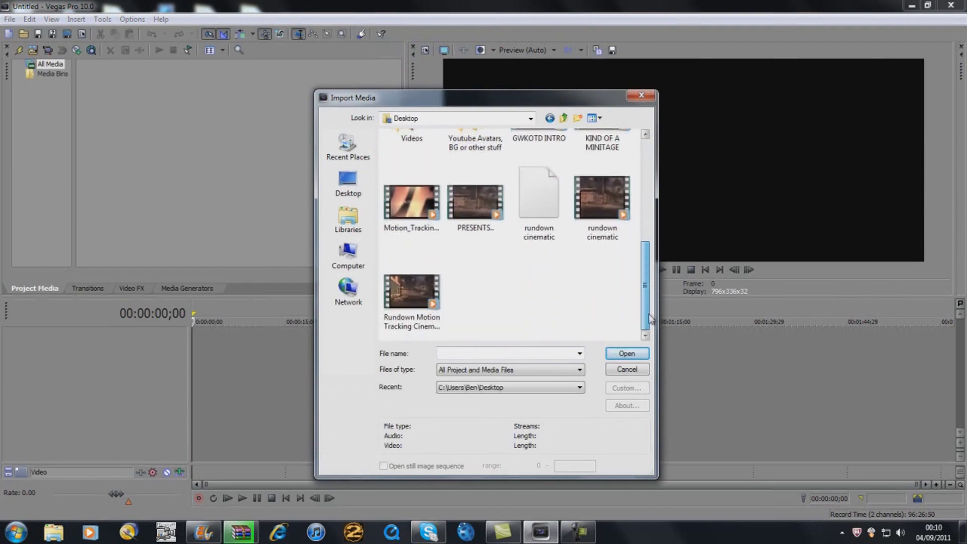
left_click(613, 237)
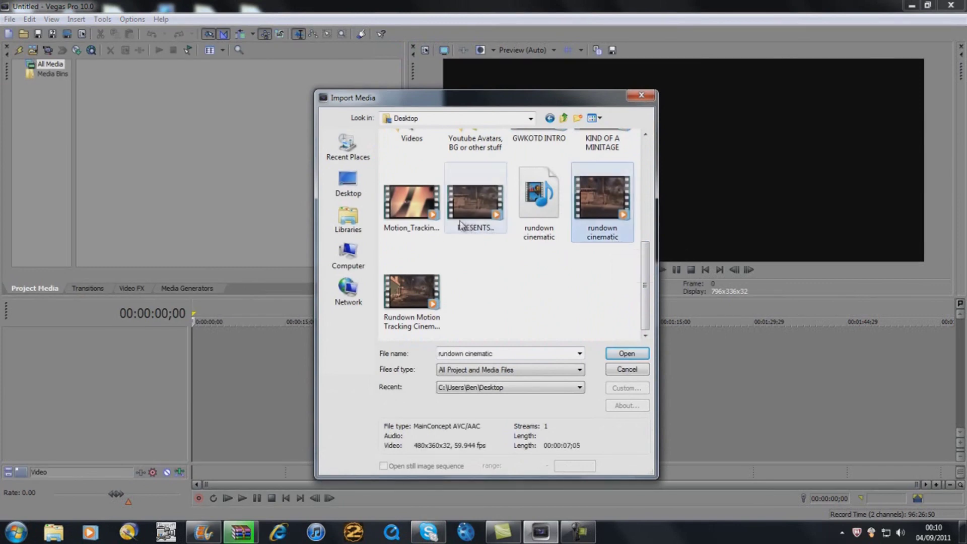
left_click(437, 296)
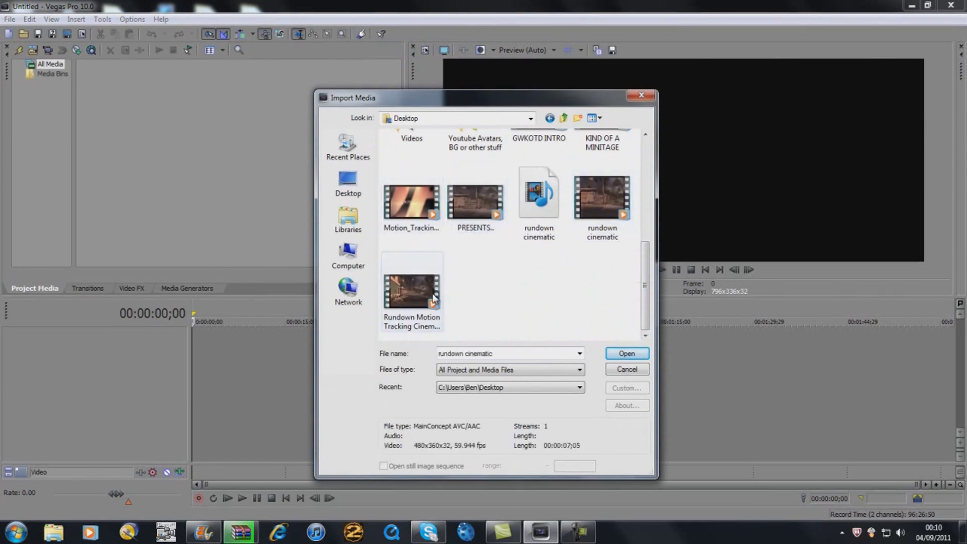
left_click(616, 357)
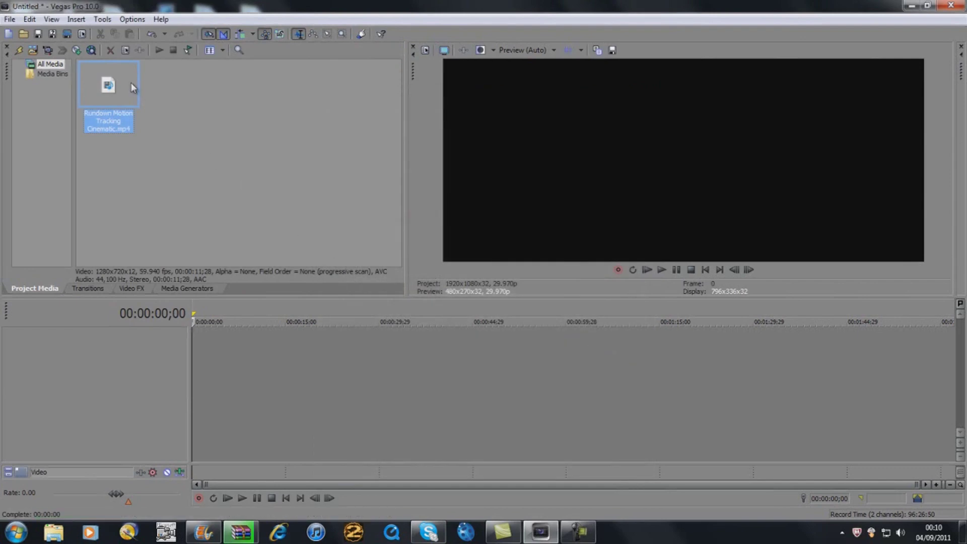
Step: Place the clip on the timeline and set its pixel aspect ratio to 1.3333 (HDV 1080)
left_click_drag(140, 138, 204, 345)
right_click(212, 345)
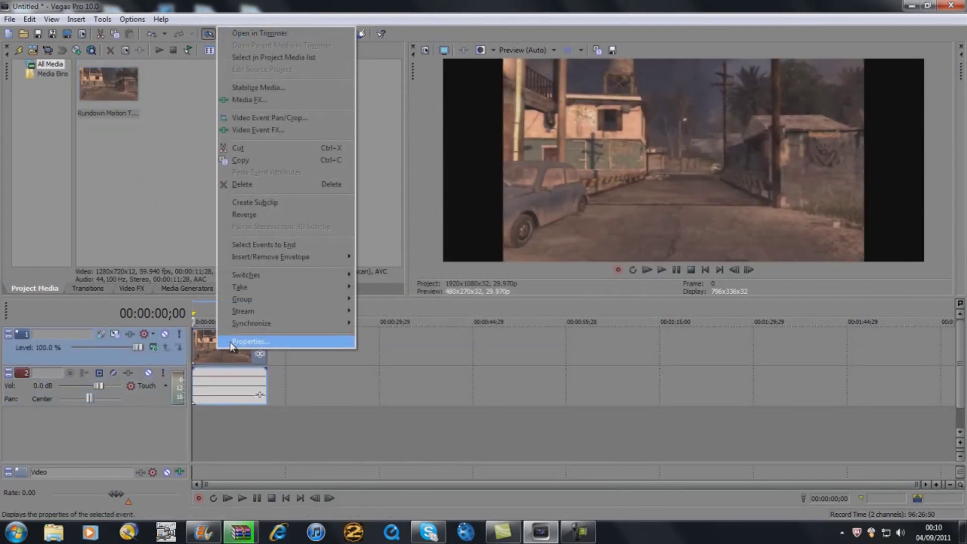
left_click(230, 342)
left_click(392, 166)
left_click(425, 84)
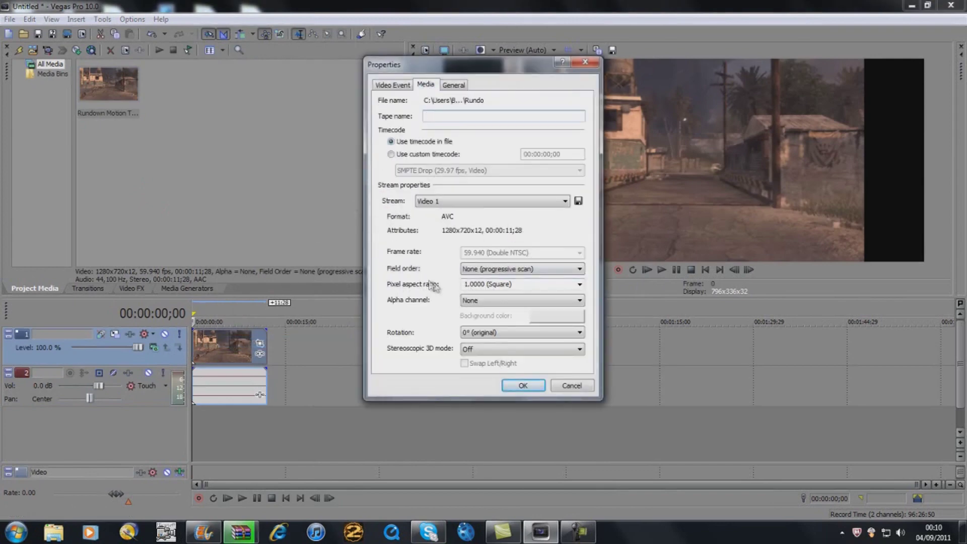
left_click(579, 284)
left_click(504, 336)
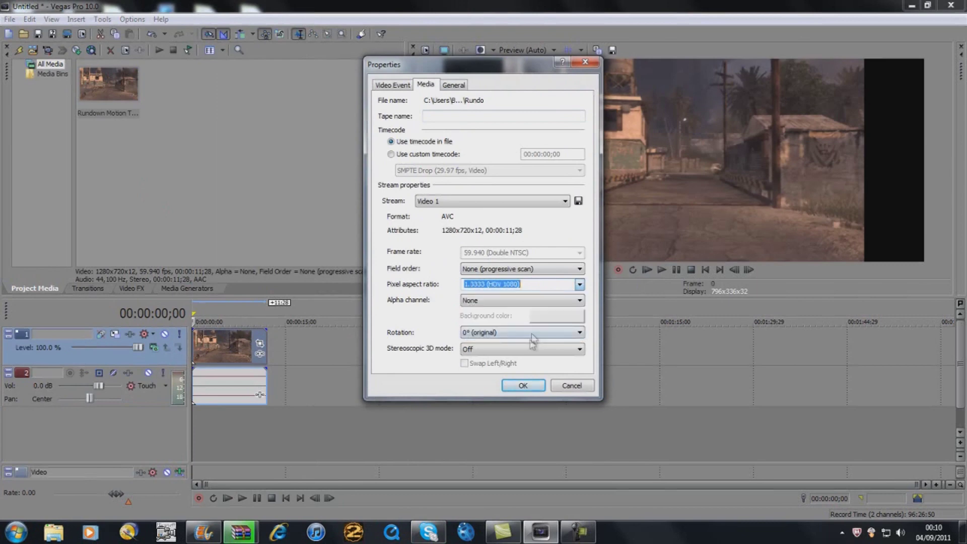
left_click(521, 386)
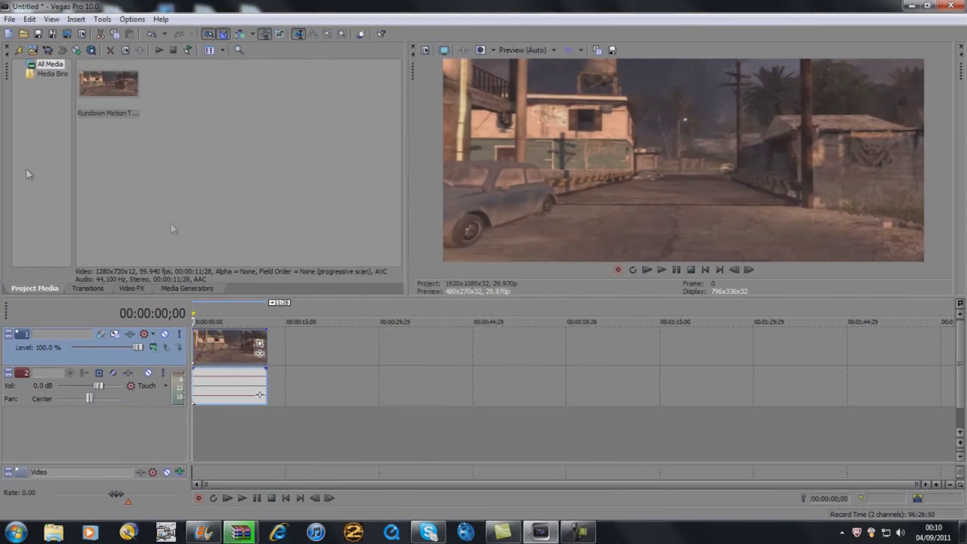
left_click(10, 21)
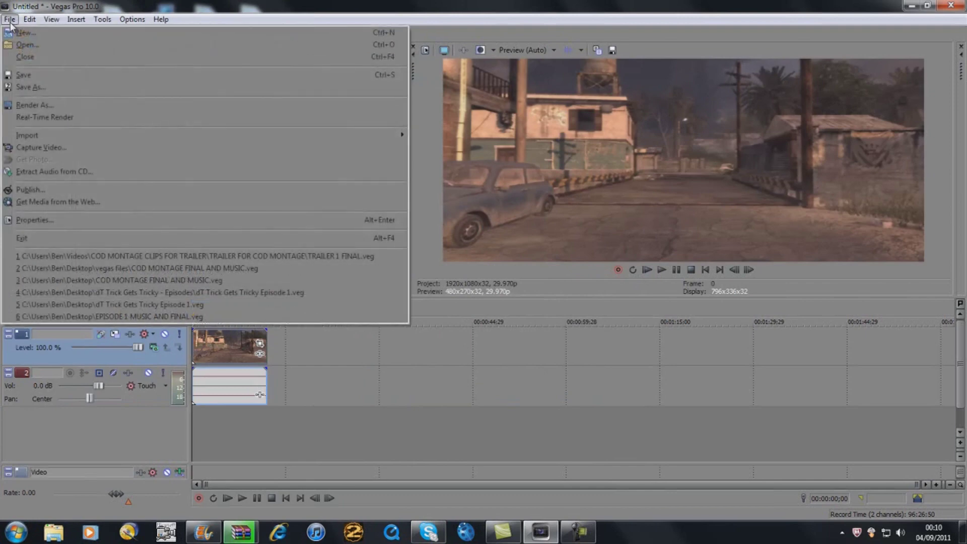
Step: Render the clip as an Image Sequence (JPEG) named MOTION TRACK, then minimise Vegas
left_click(45, 106)
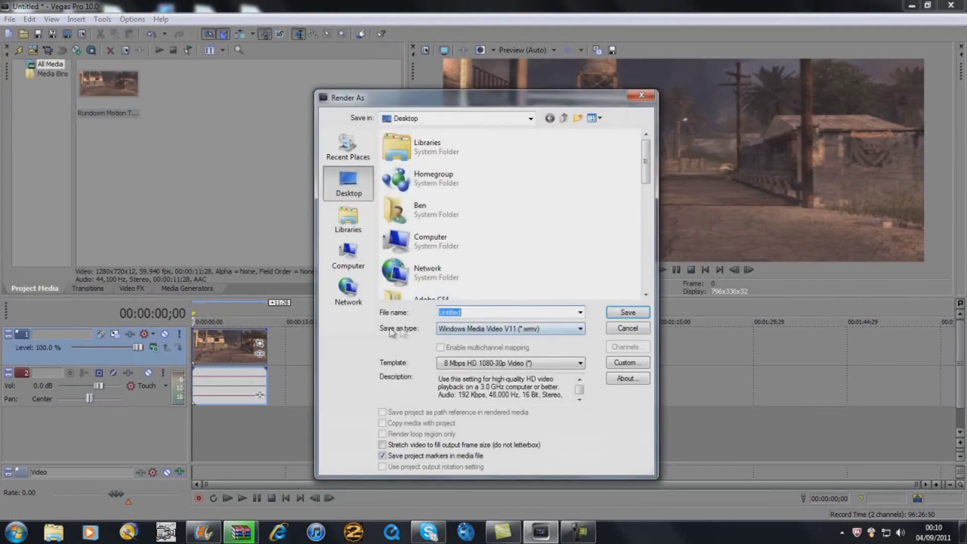
left_click(466, 329)
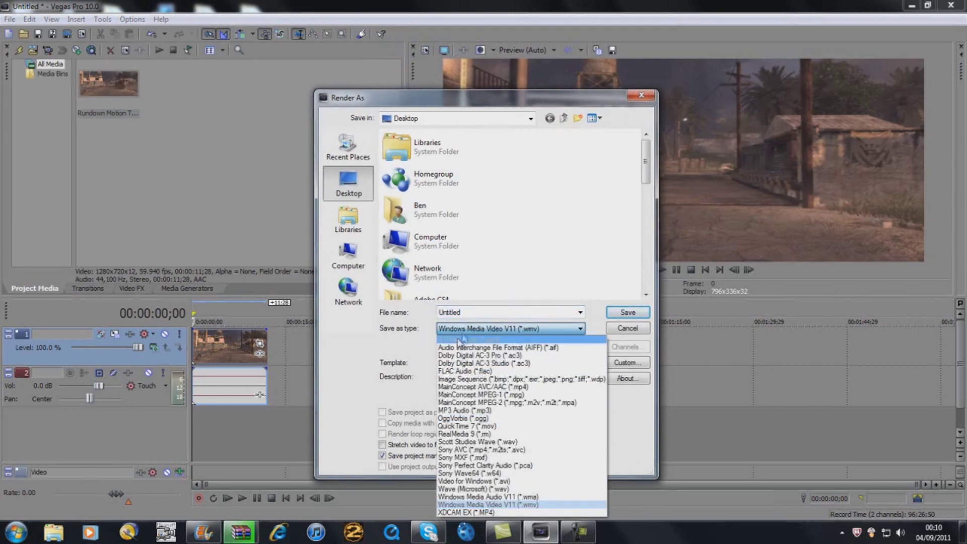
left_click(491, 379)
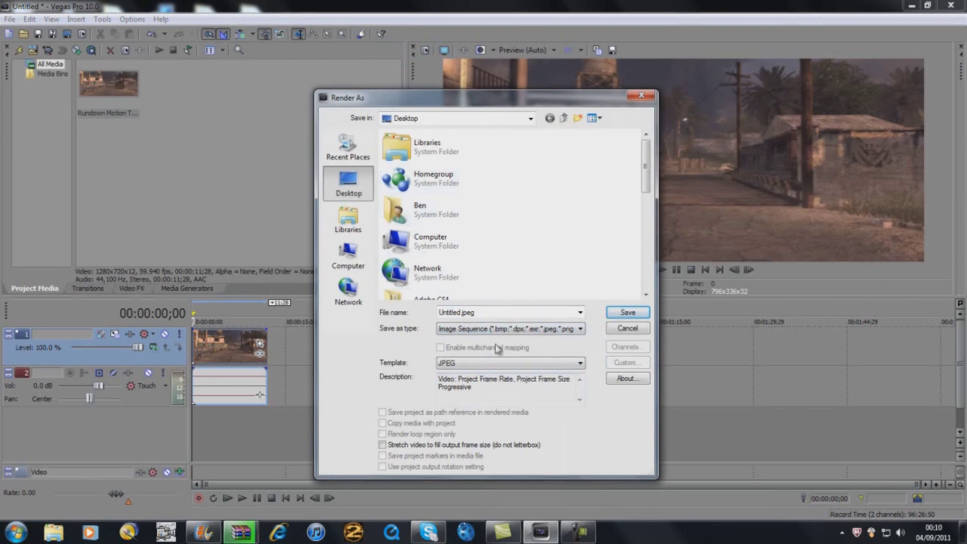
double_click(496, 311)
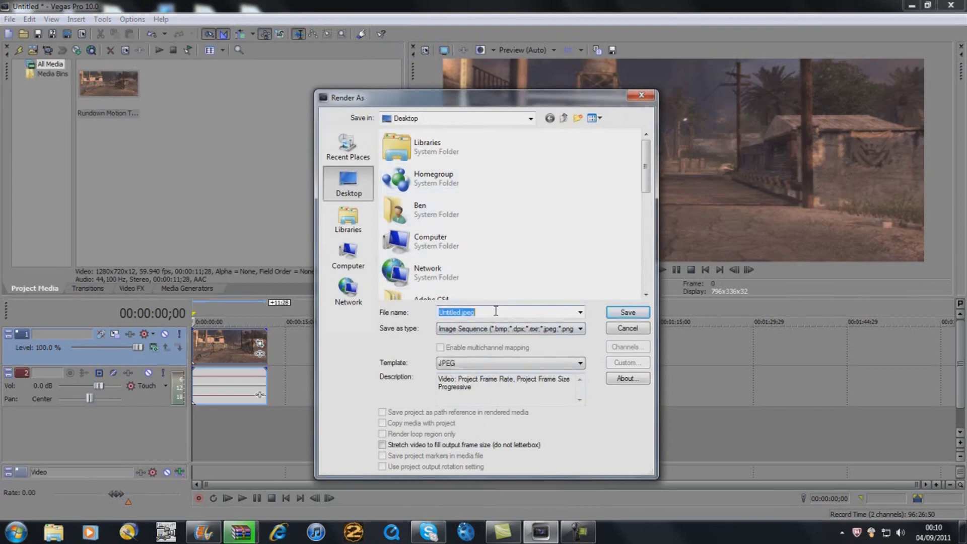
type("MOTION TRACK")
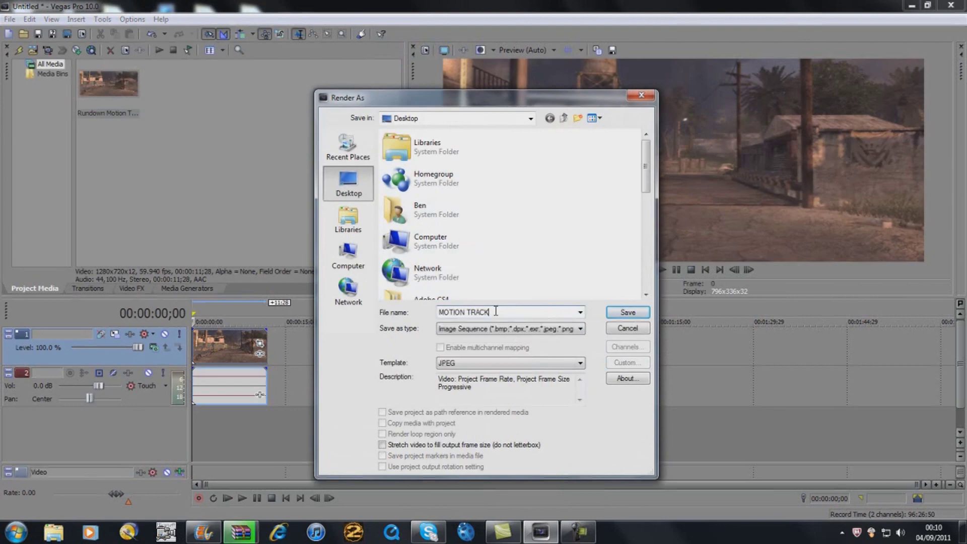
left_click(624, 312)
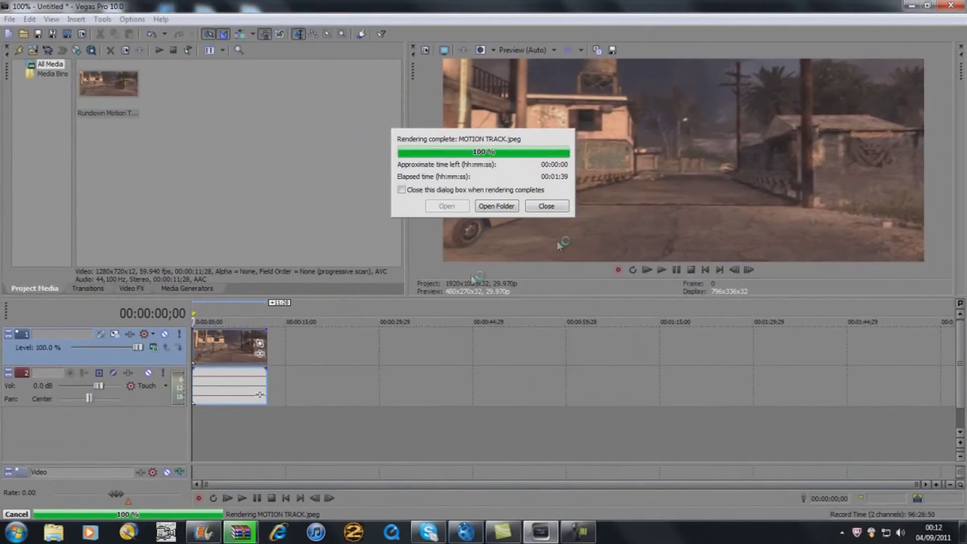
left_click(548, 206)
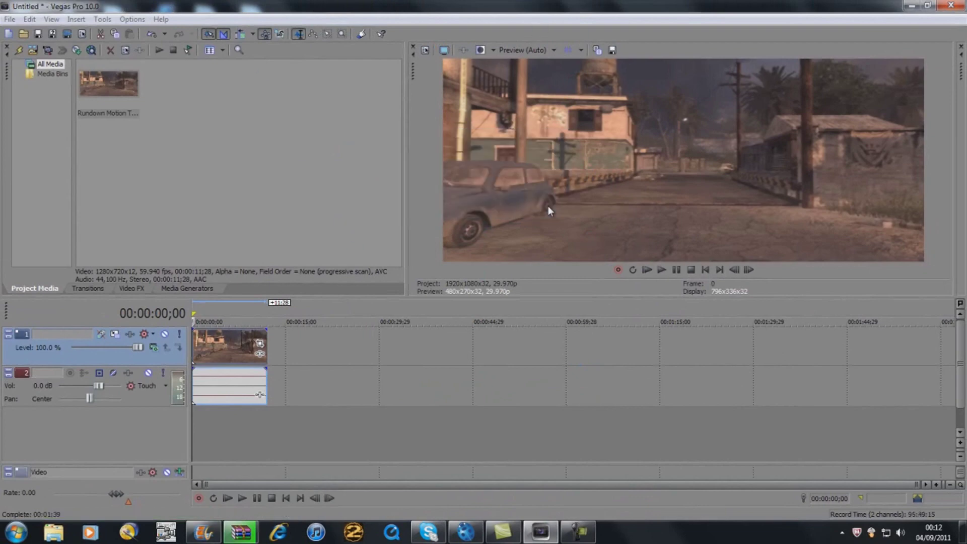
left_click(913, 6)
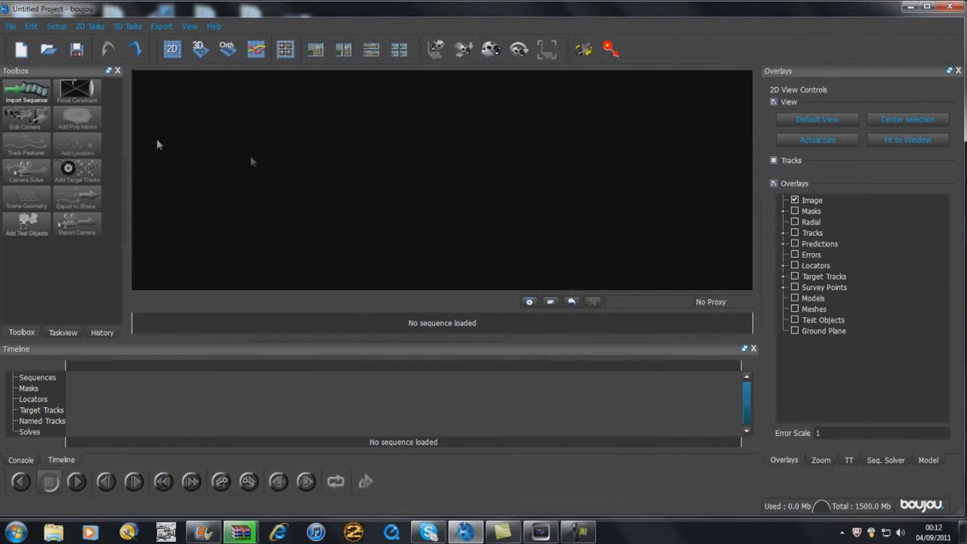
Step: Browse to Ben's Desktop and choose the MOTION TRACK JPEG frames as an image sequence
left_click(23, 91)
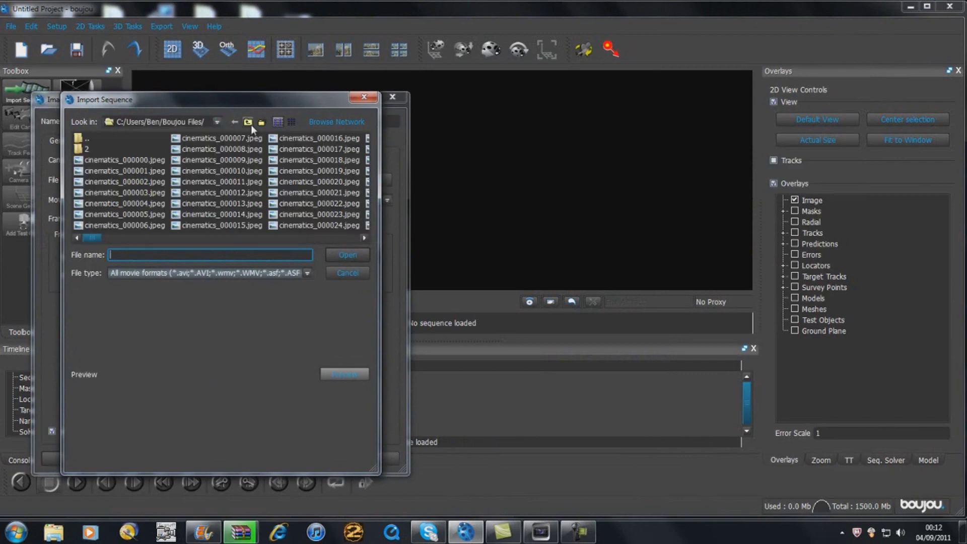
left_click(245, 123)
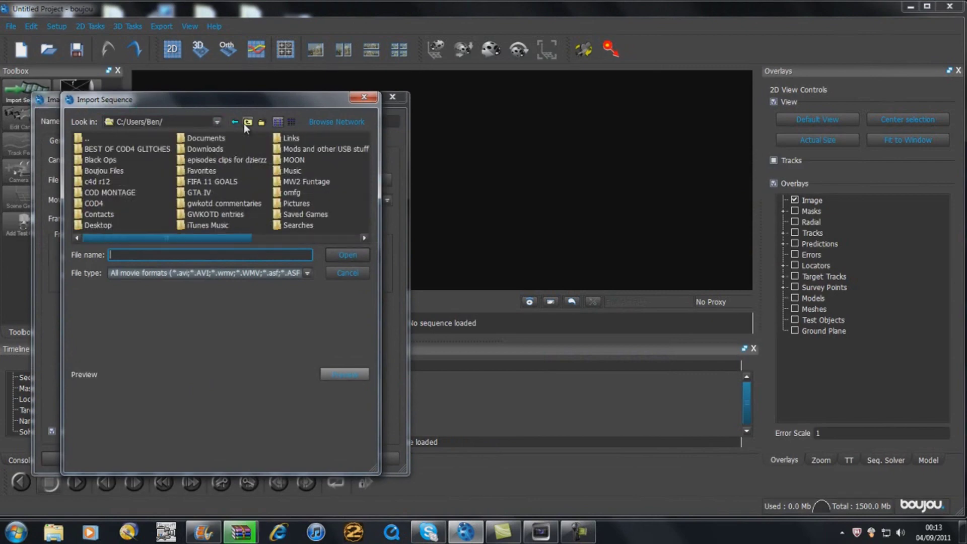
left_click(245, 123)
double_click(93, 148)
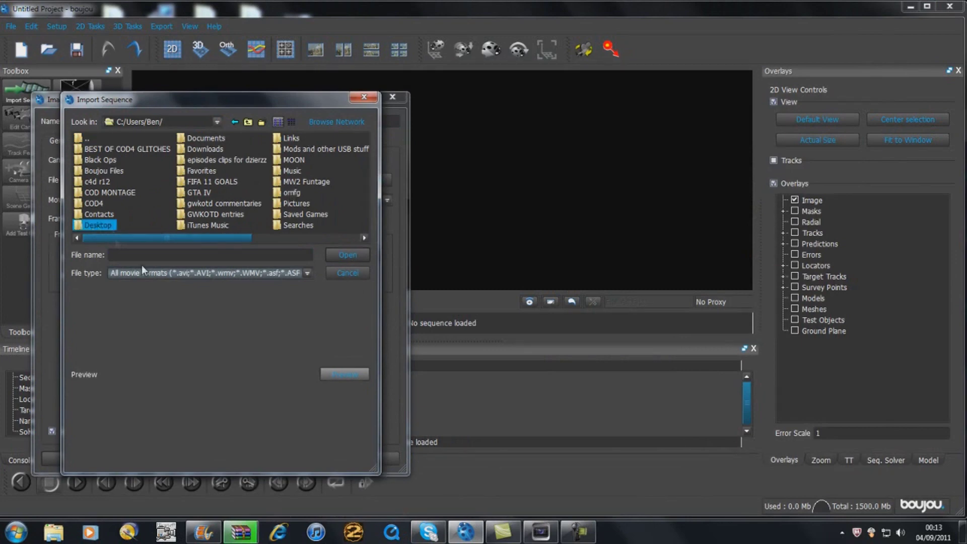
key("Return")
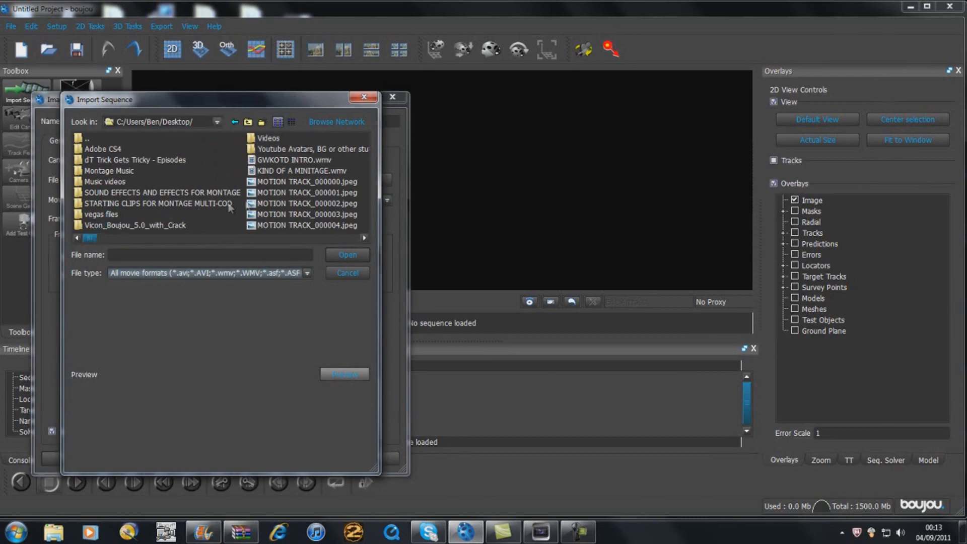
left_click(317, 181)
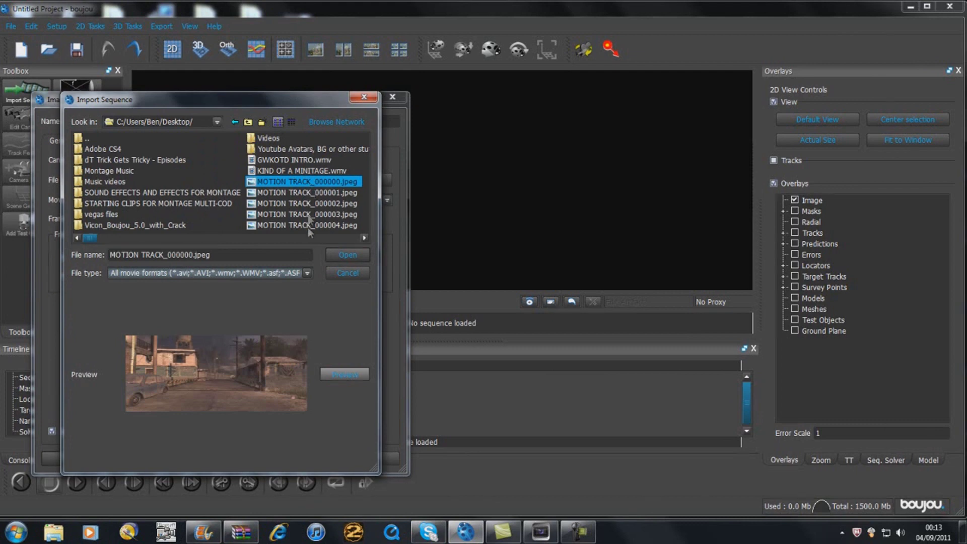
left_click(337, 257)
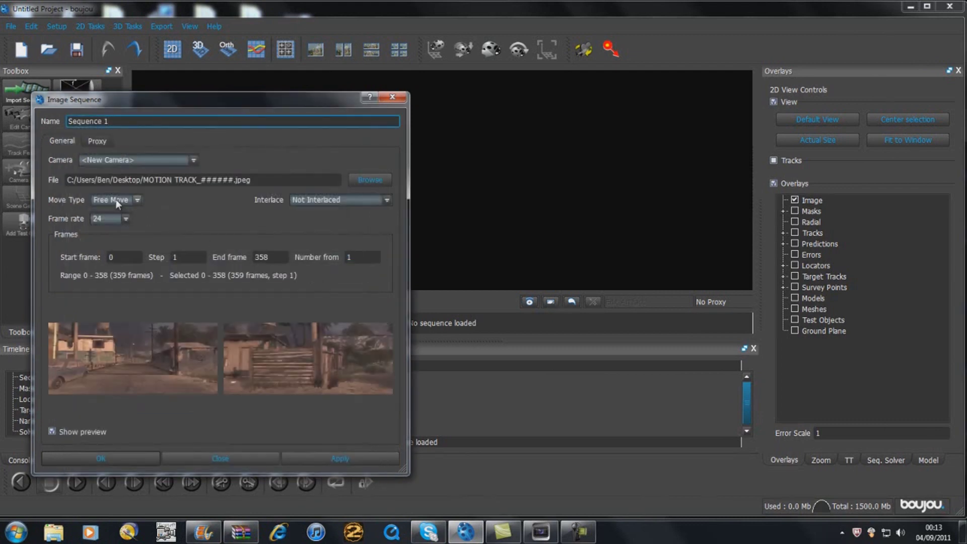
Step: Set the sequence frame rate to 59.94 and apply it to load all 359 frames
left_click(111, 219)
left_click(112, 294)
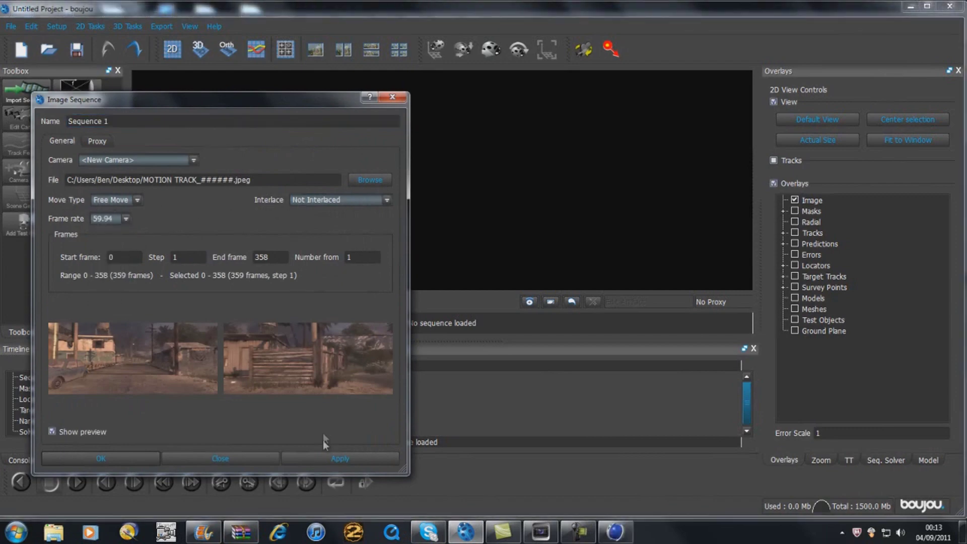
left_click(323, 455)
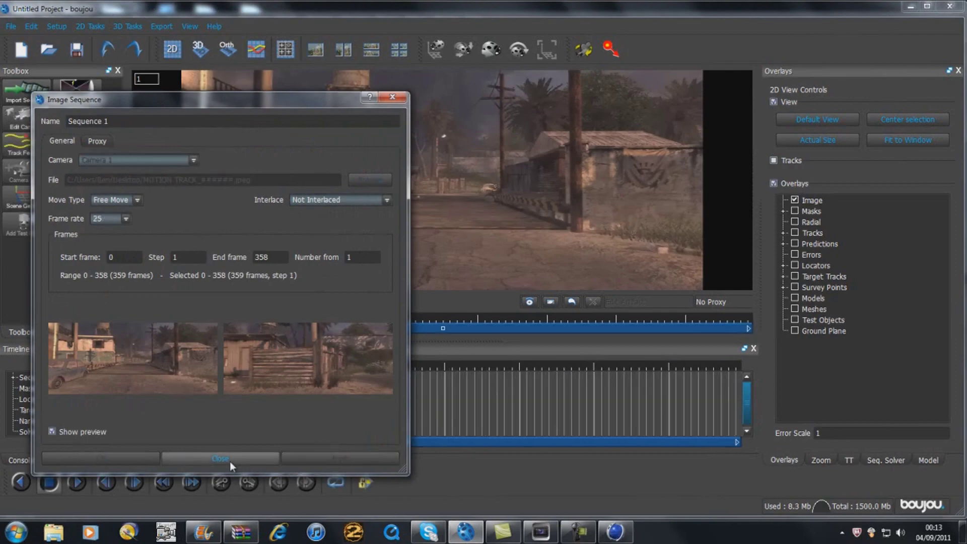
left_click(220, 459)
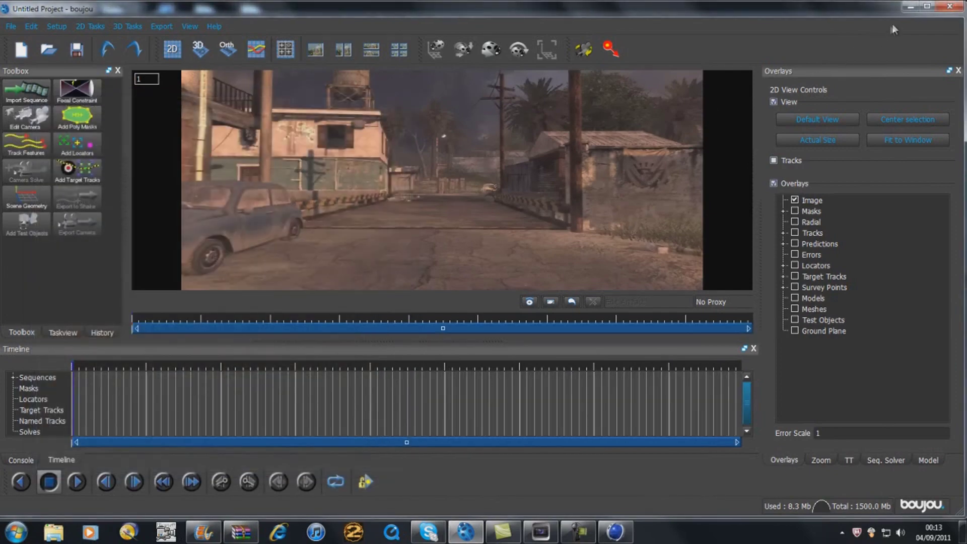
left_click(910, 7)
left_click(908, 7)
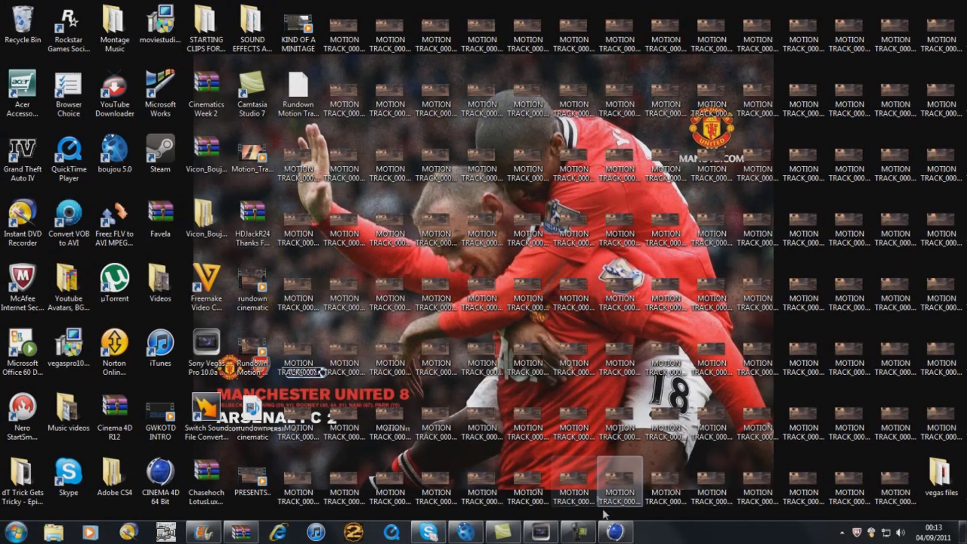
left_click(466, 531)
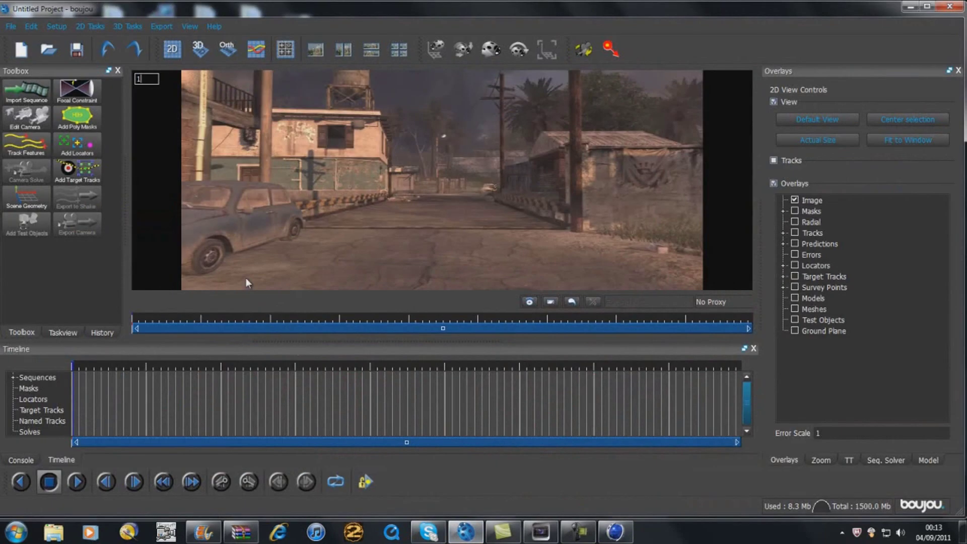
Step: Track features across all frames of the MOTION TRACK footage and scrub back to review the trails
left_click(29, 146)
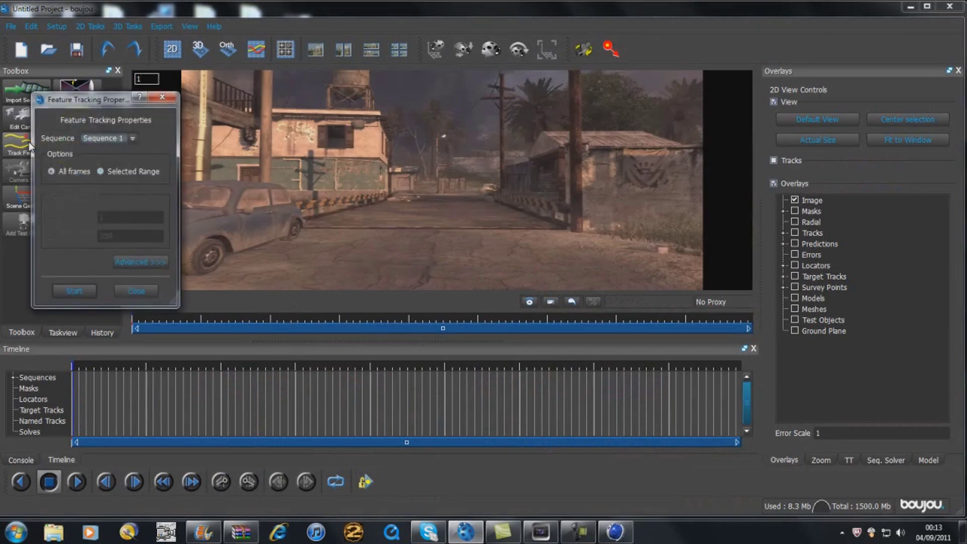
left_click(65, 288)
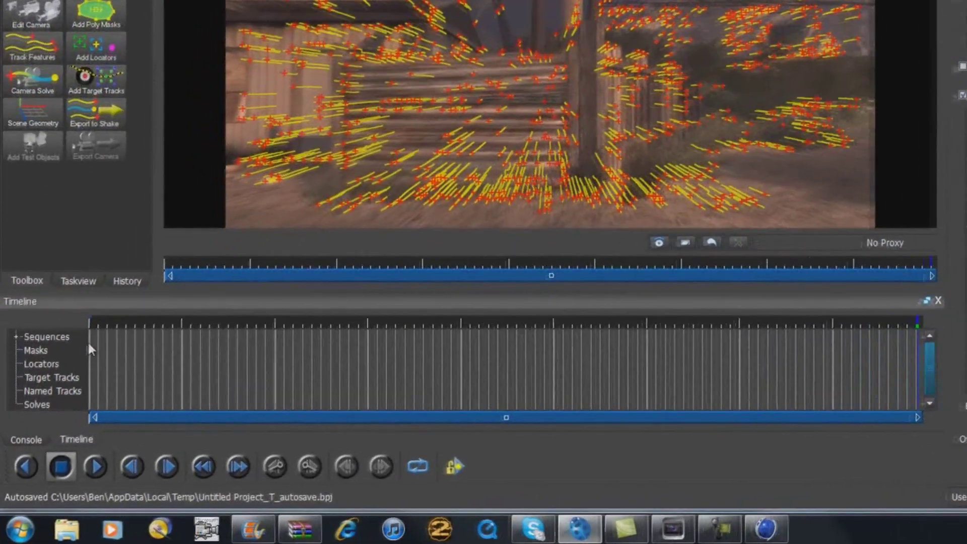
left_click(73, 380)
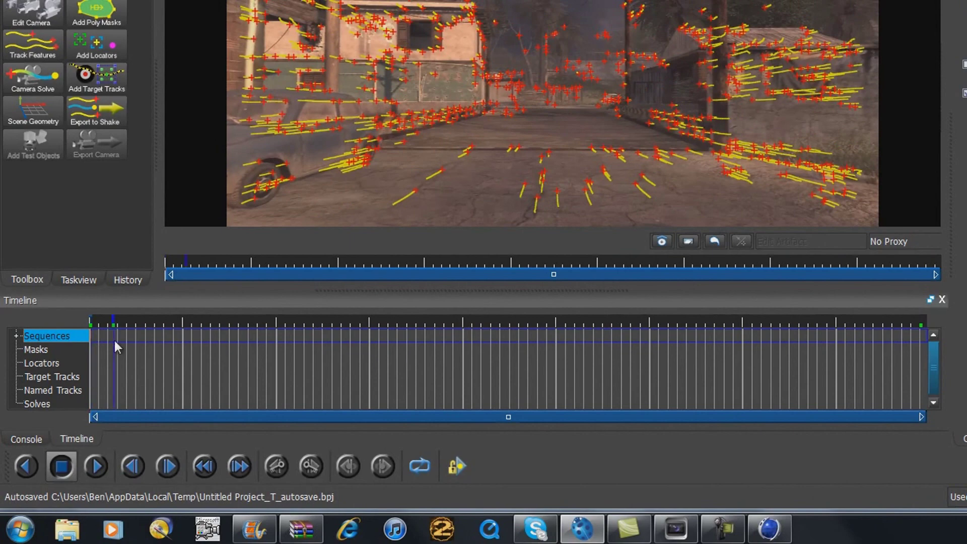
left_click_drag(116, 342, 91, 346)
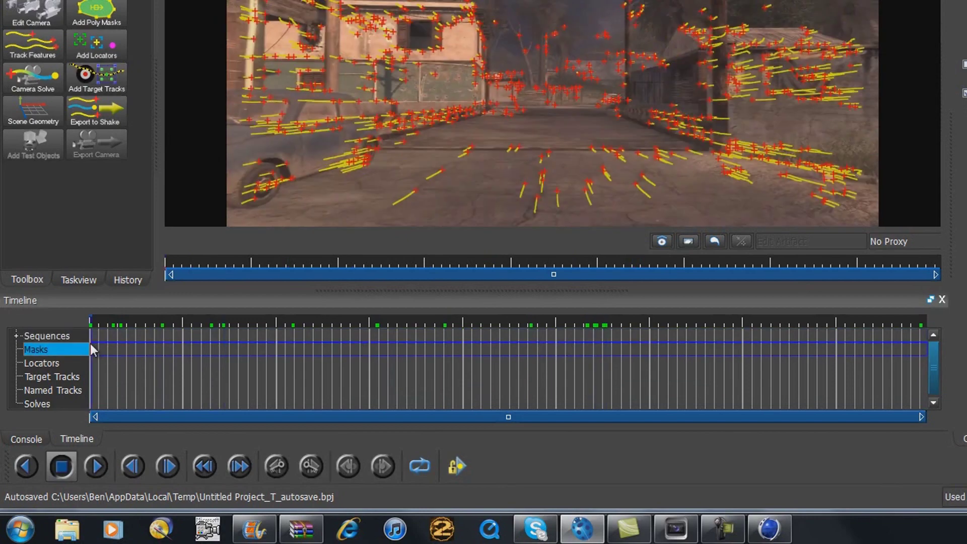
Step: Run a camera solve over all frames with a smoothed camera path
left_click(25, 84)
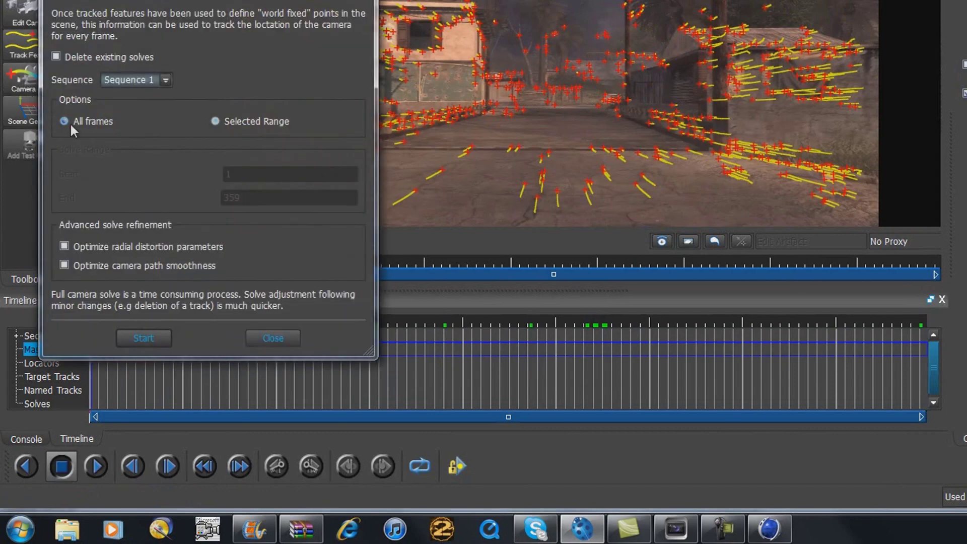
left_click(215, 122)
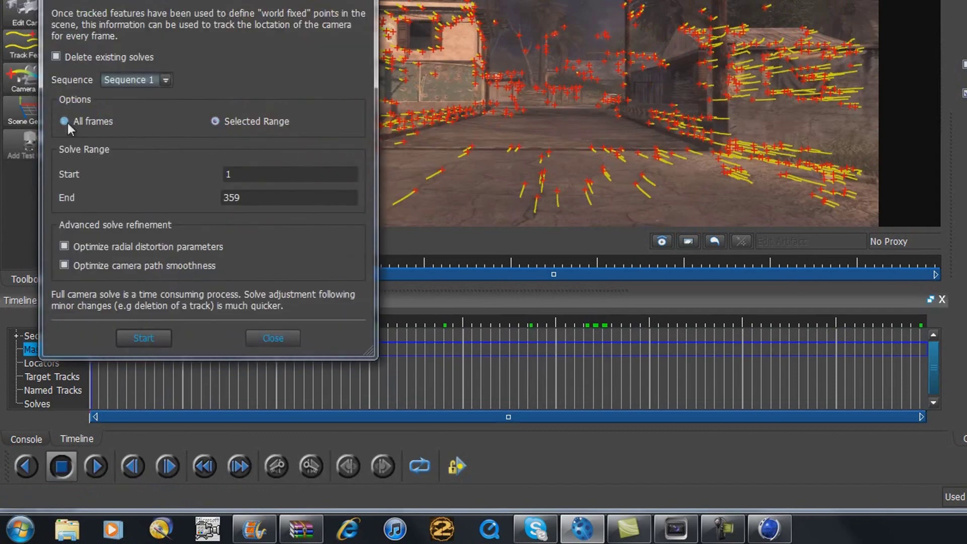
left_click(65, 122)
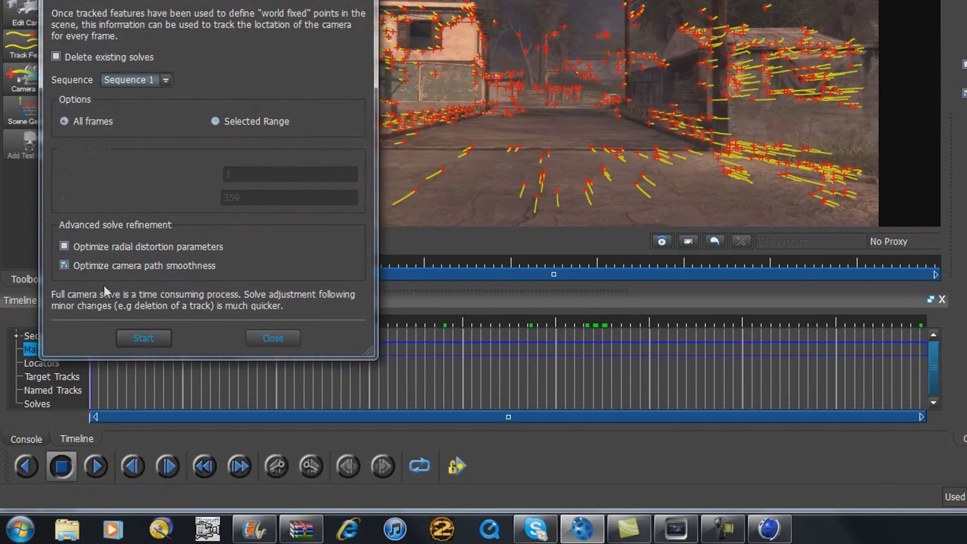
left_click(130, 337)
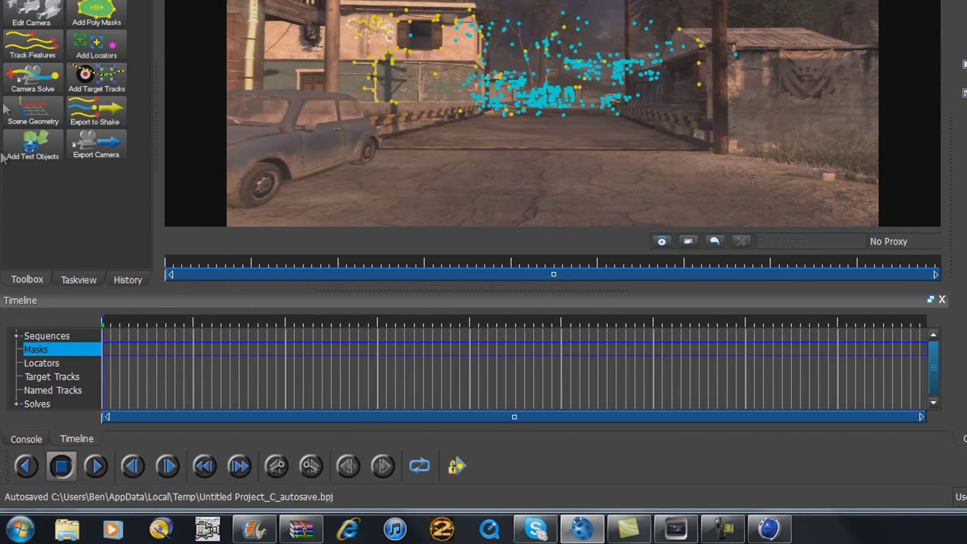
Step: Step ahead through a few solved frames, then bring up Scene Geometry with its empty feature list
left_click(525, 363)
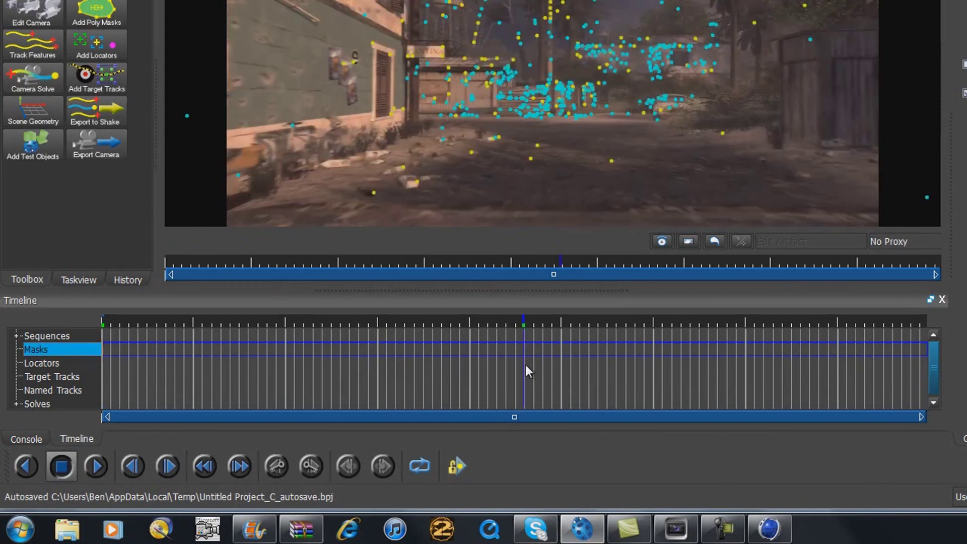
left_click(561, 364)
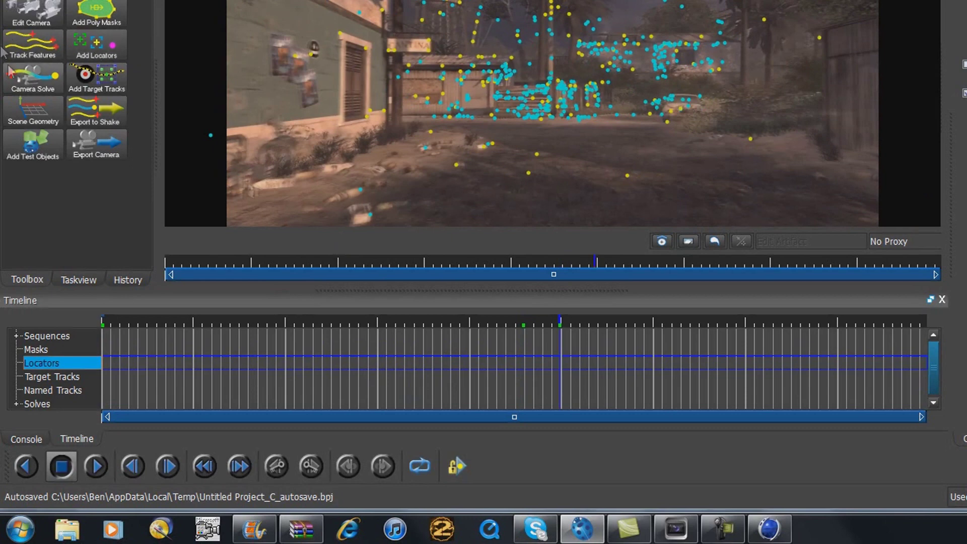
left_click(32, 110)
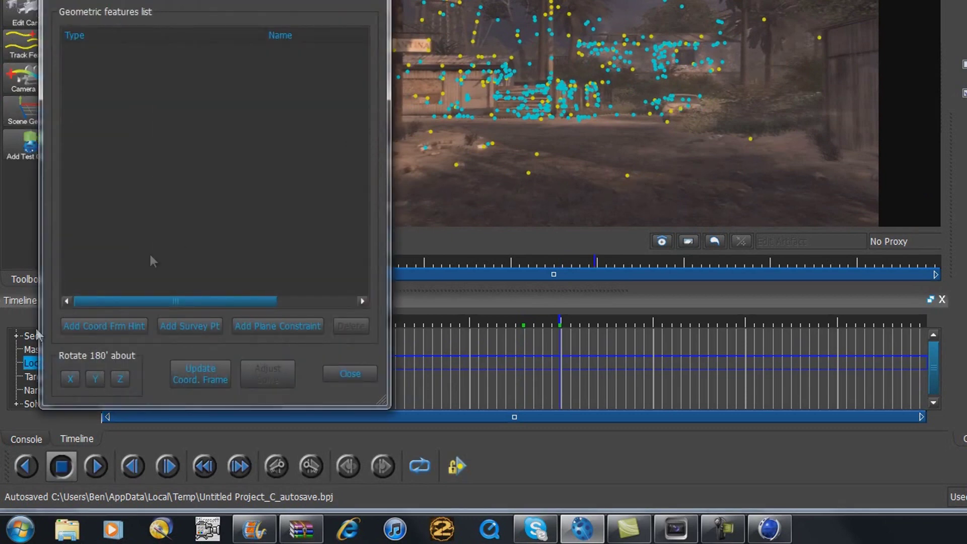
Step: Add a z-axis coordinate frame hint and connect it to ground tracks 6302 and 6291
left_click(110, 327)
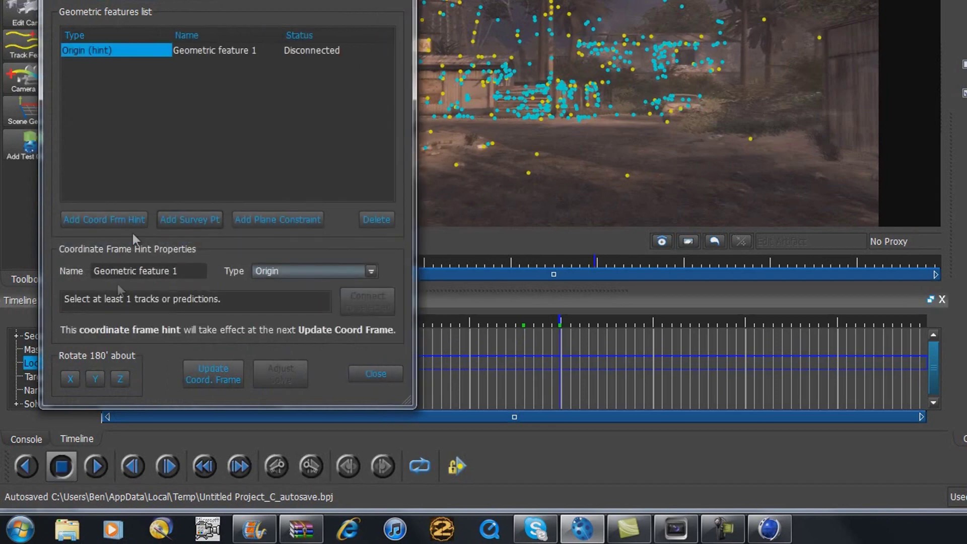
left_click(295, 271)
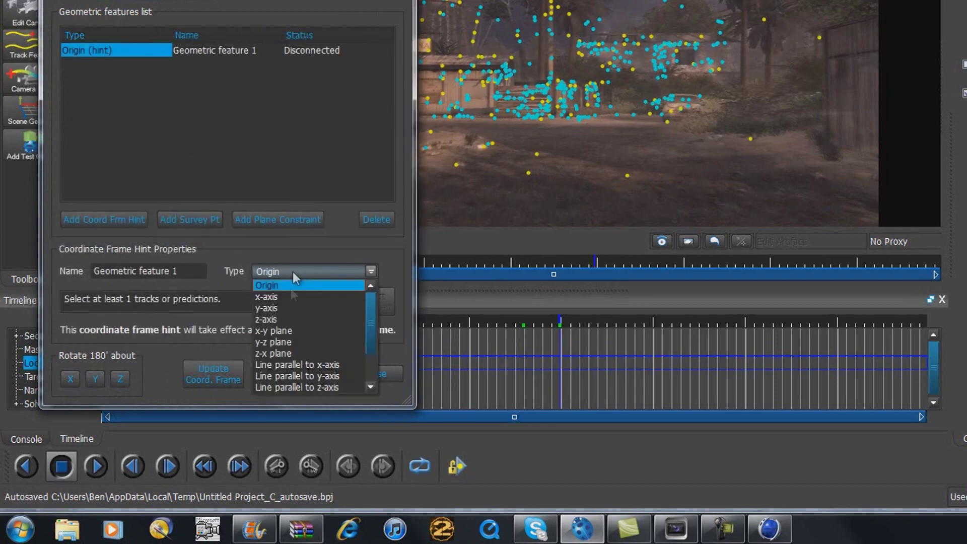
left_click(277, 318)
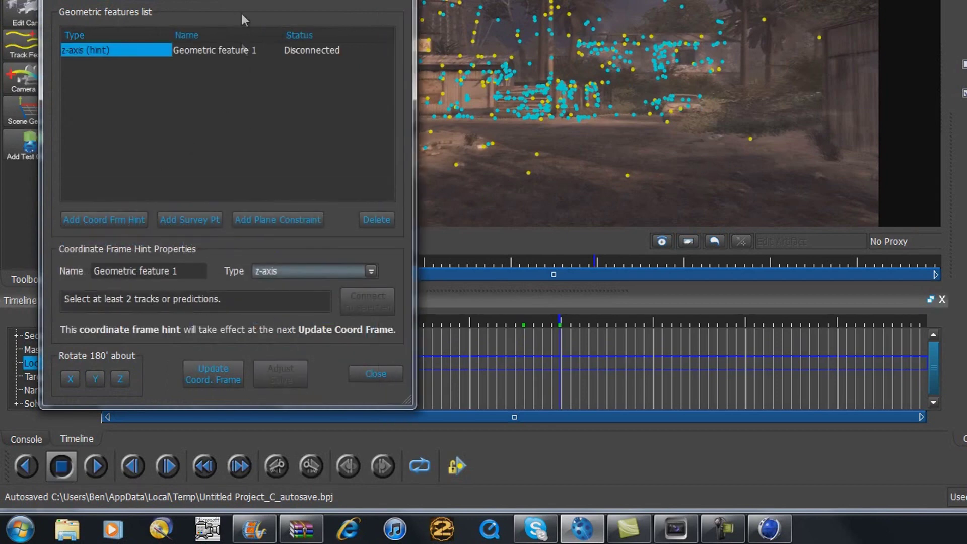
left_click_drag(241, 1, 228, 286)
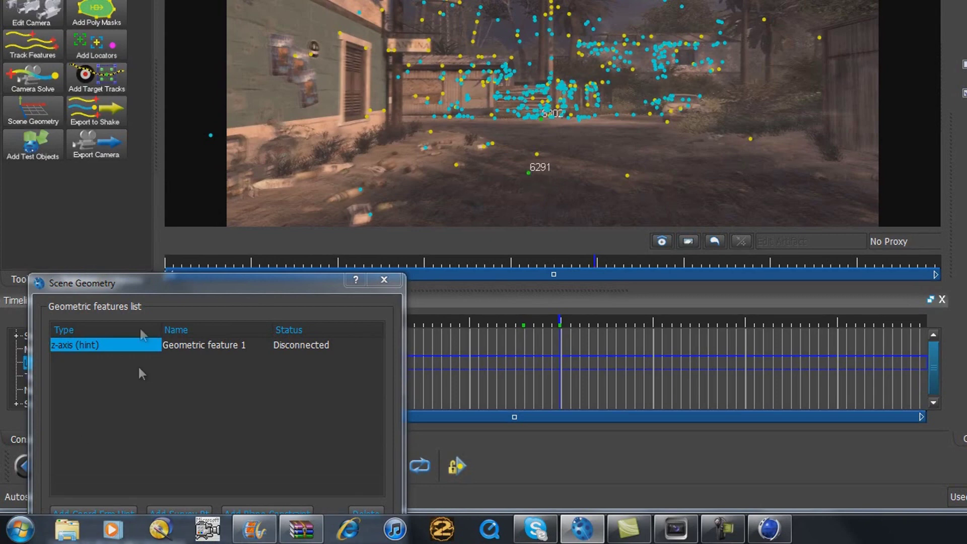
left_click_drag(160, 283, 155, 50)
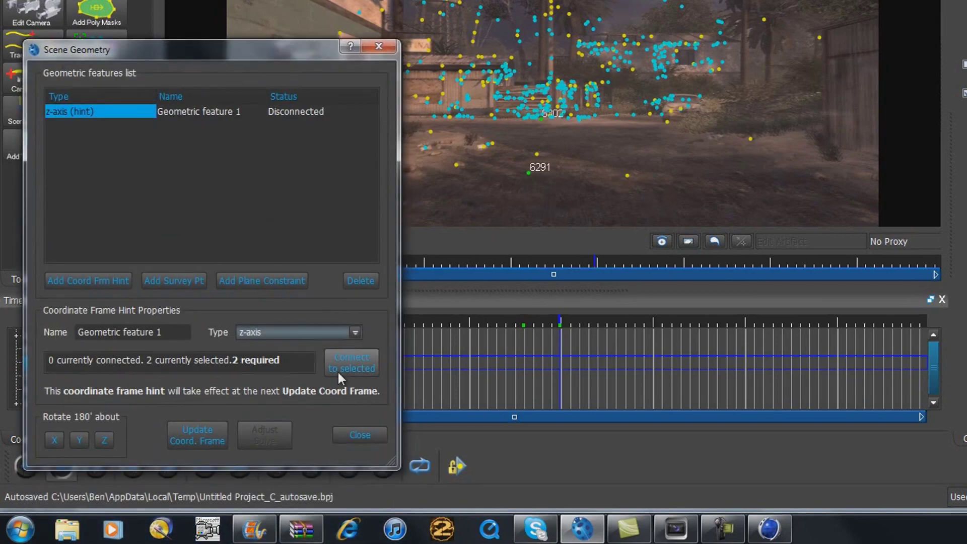
left_click(338, 373)
Step: Add an x-axis coordinate frame hint and connect it to tracks 4893 and 8209
left_click(96, 285)
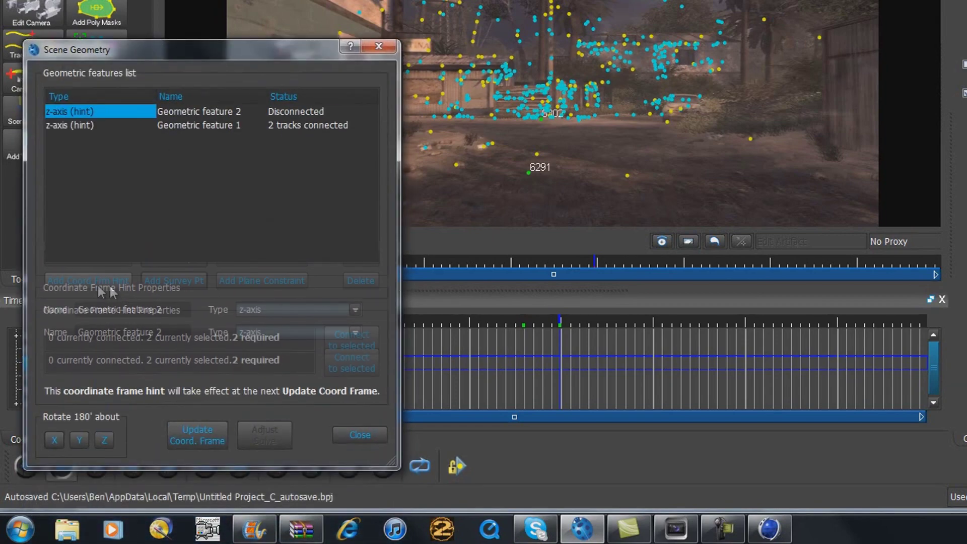
left_click(268, 333)
left_click(268, 358)
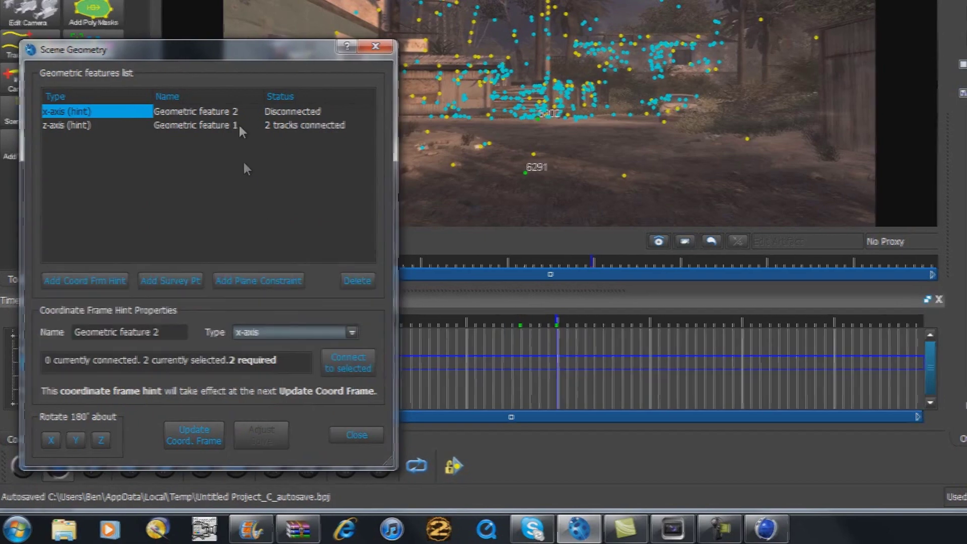
left_click_drag(205, 46, 222, 285)
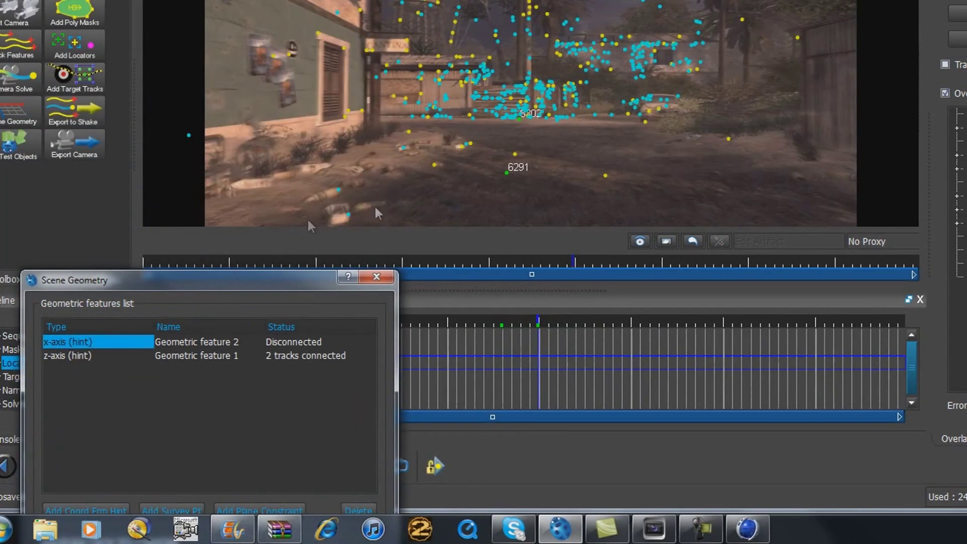
left_click(728, 137)
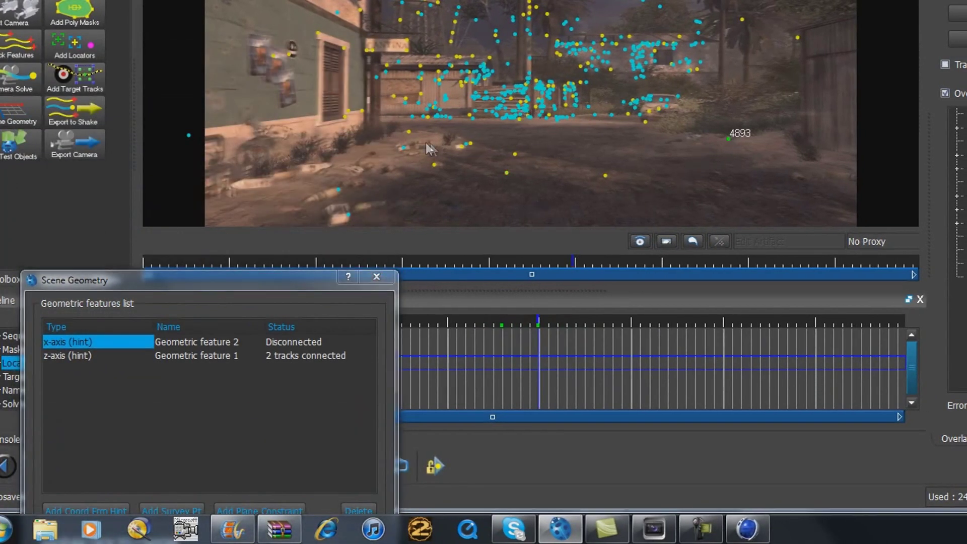
left_click(410, 133)
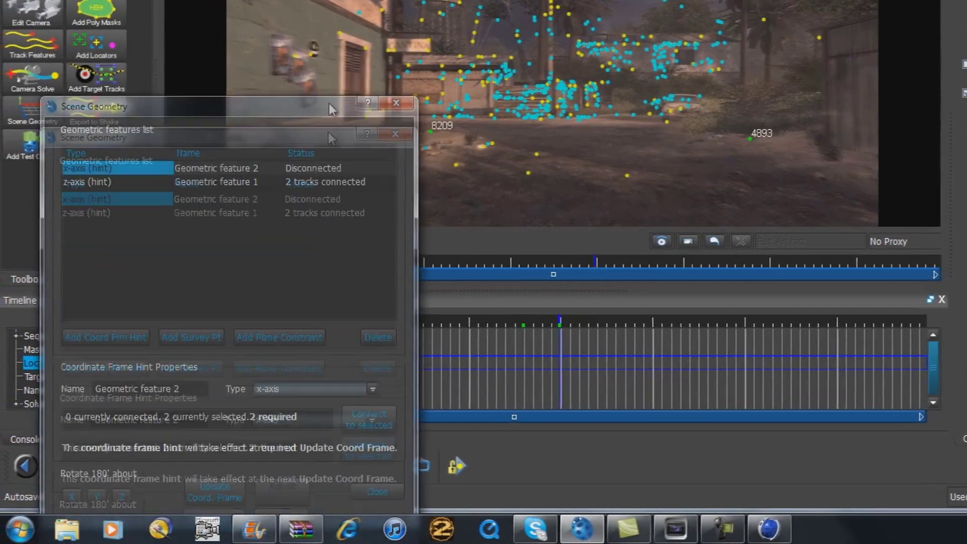
left_click(358, 412)
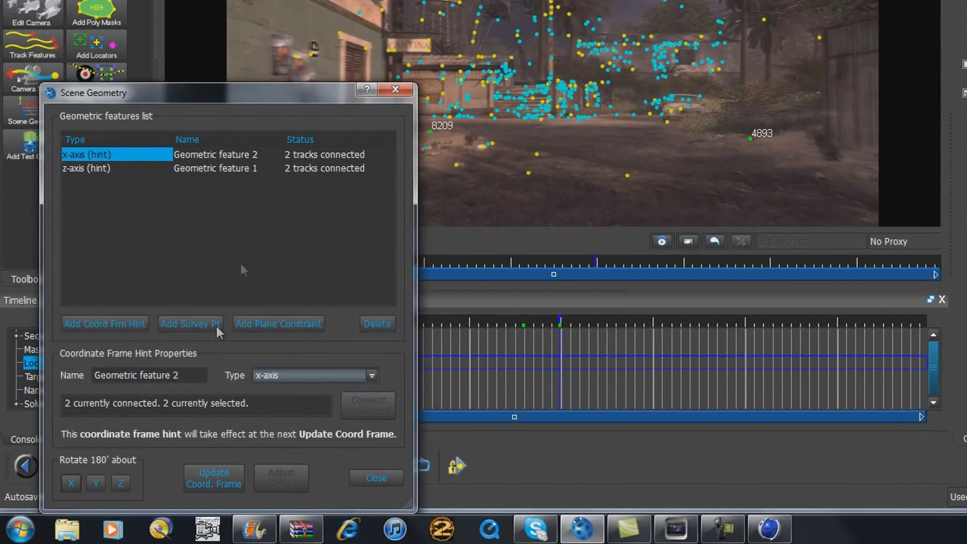
Step: Add an Origin hint and connect it to the selected track
left_click(134, 324)
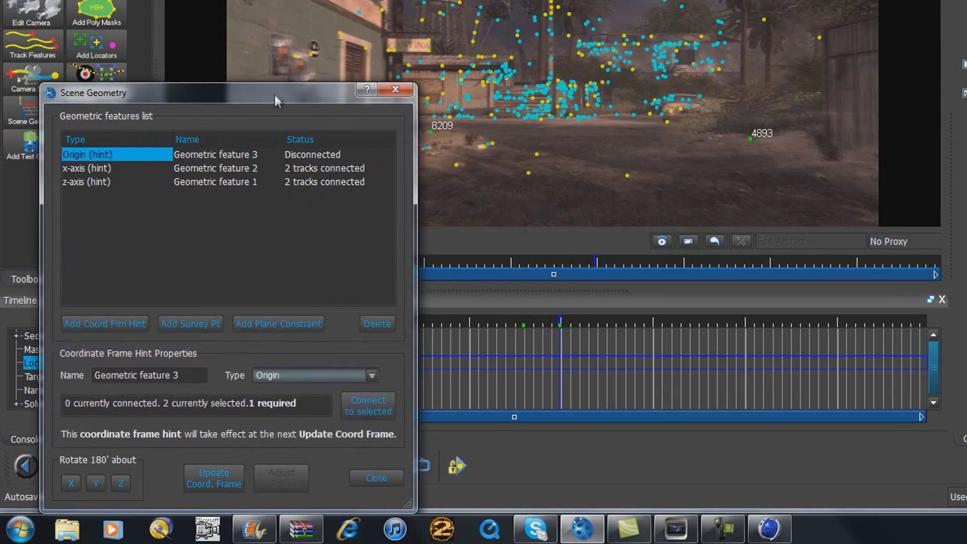
left_click_drag(274, 95, 282, 292)
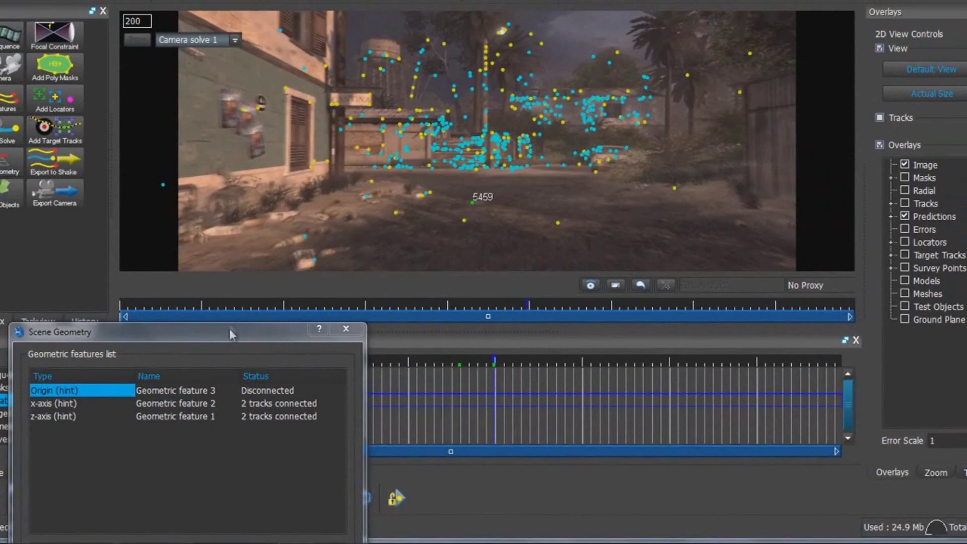
left_click_drag(229, 329, 231, 178)
left_click(300, 470)
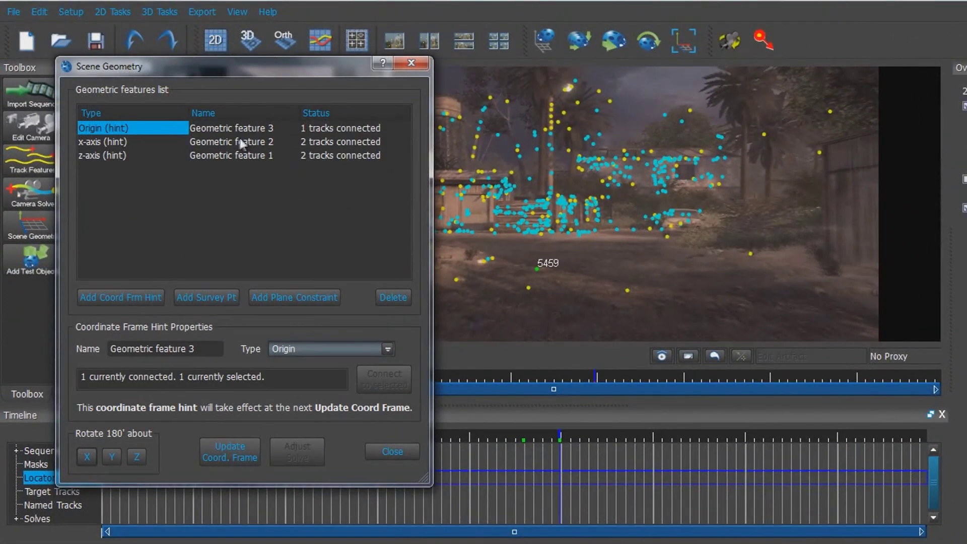
Step: Check the z-axis, x-axis and Origin hints, update the coordinate frame, and close Scene Geometry
left_click(240, 142)
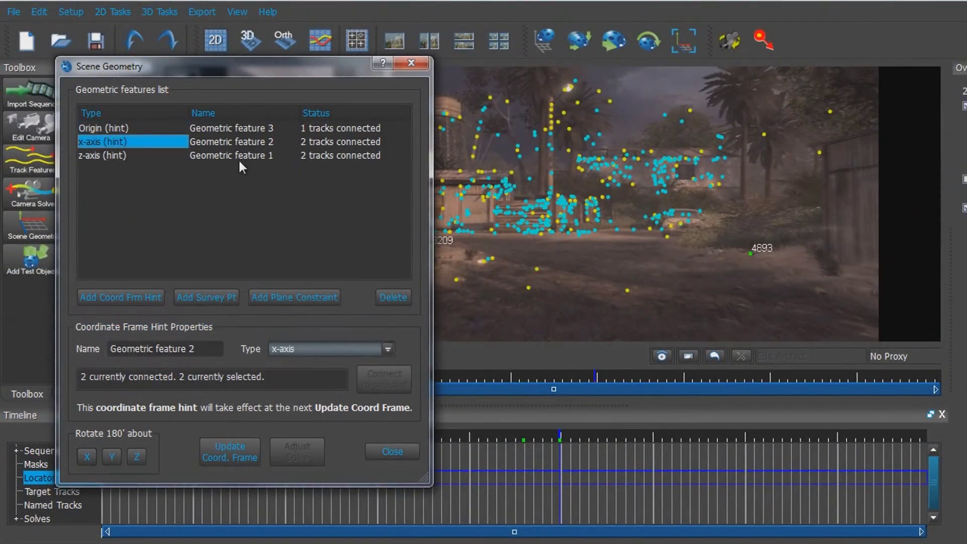
left_click(237, 129)
left_click(238, 155)
left_click(241, 166)
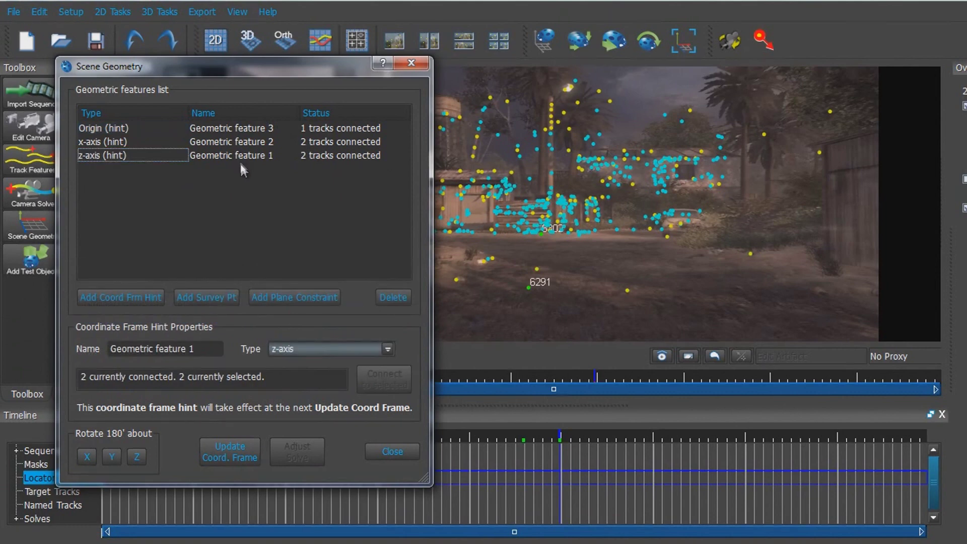
left_click(144, 156)
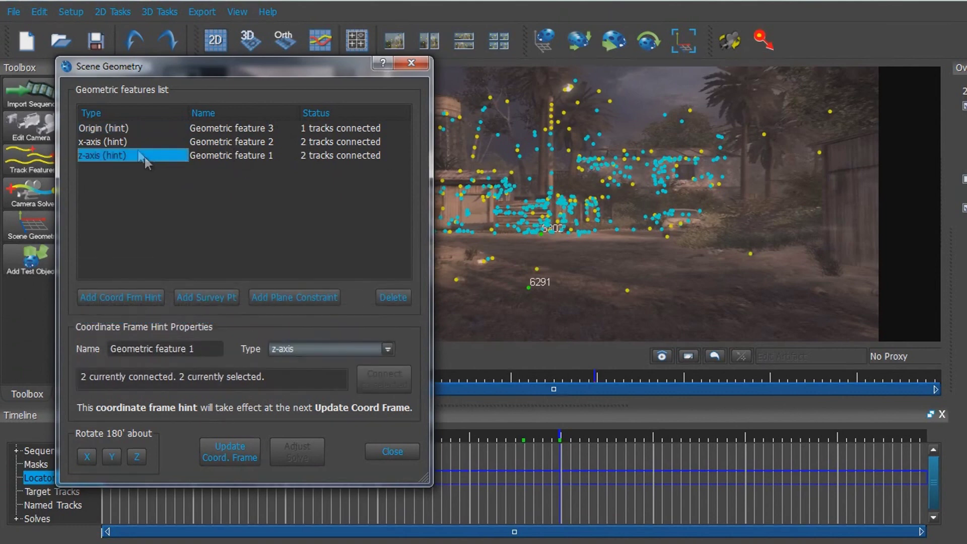
left_click(123, 141)
left_click(123, 128)
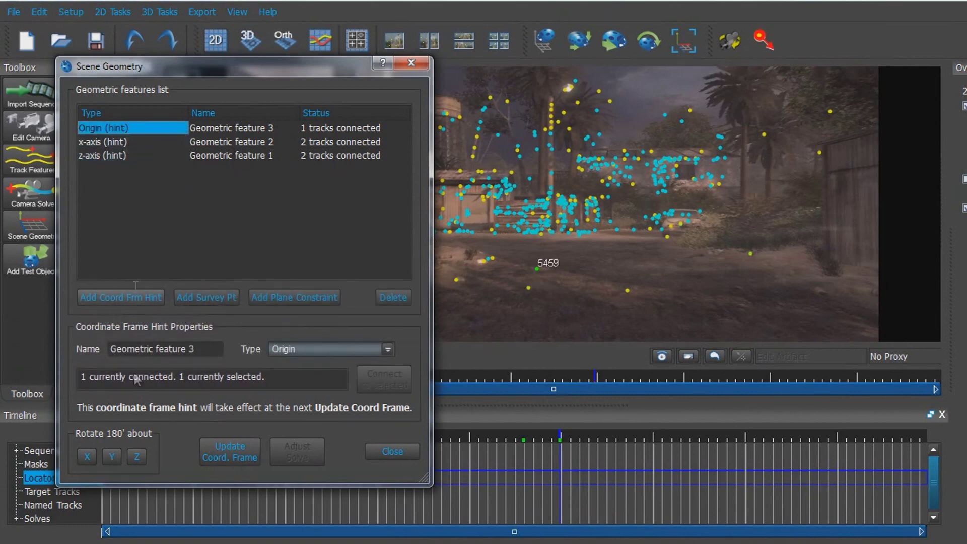
left_click(211, 453)
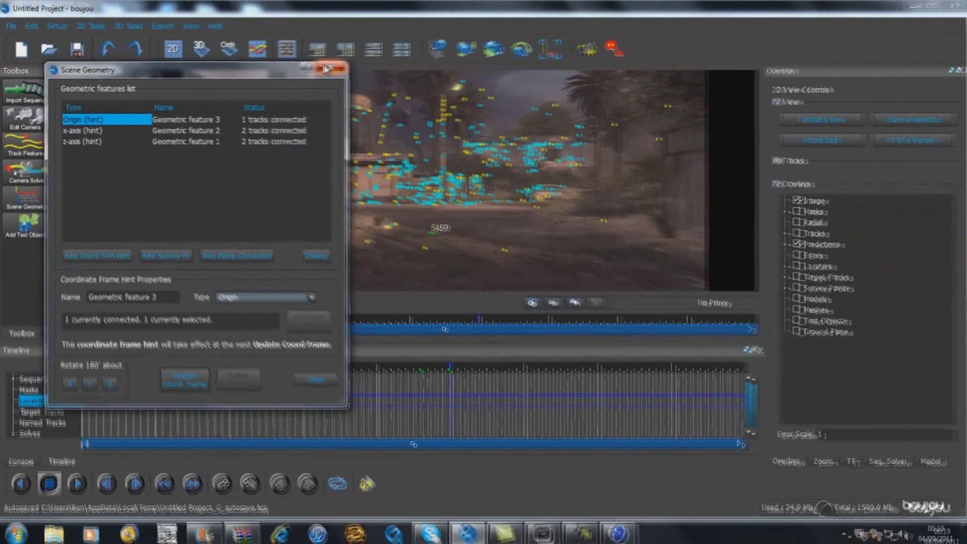
left_click(407, 64)
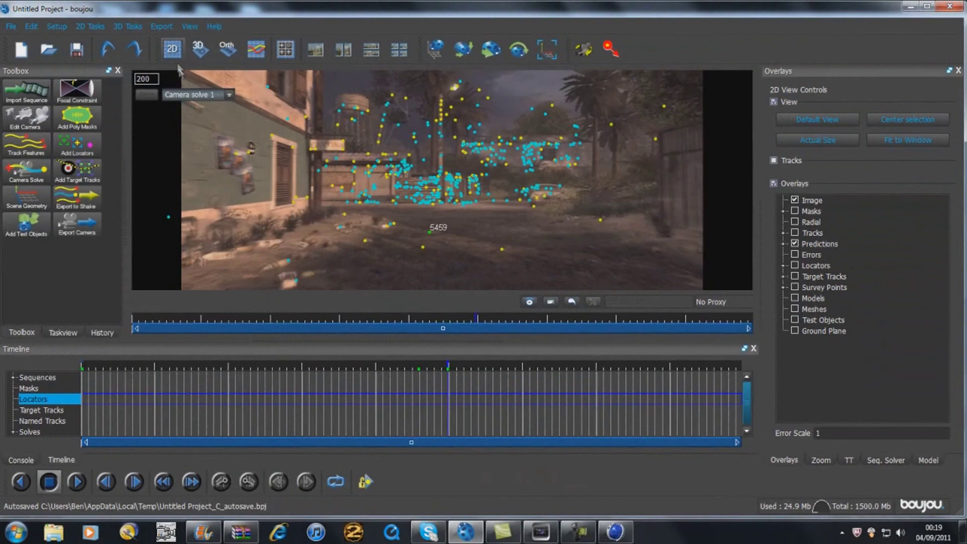
left_click(199, 48)
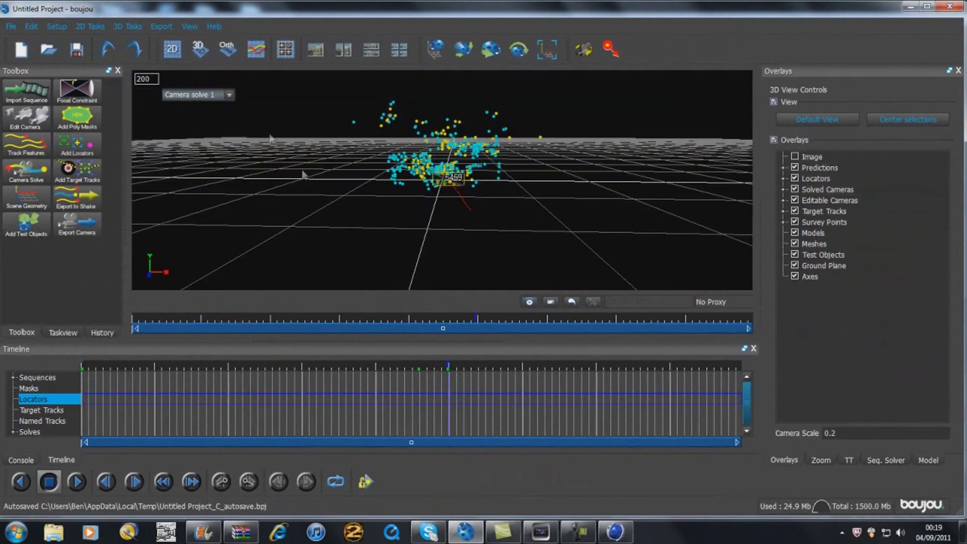
mouse_move(346, 219)
left_mouse_down()
mouse_move(362, 241)
mouse_move(452, 229)
mouse_move(488, 209)
mouse_move(334, 212)
mouse_move(328, 201)
mouse_move(328, 220)
left_mouse_up()
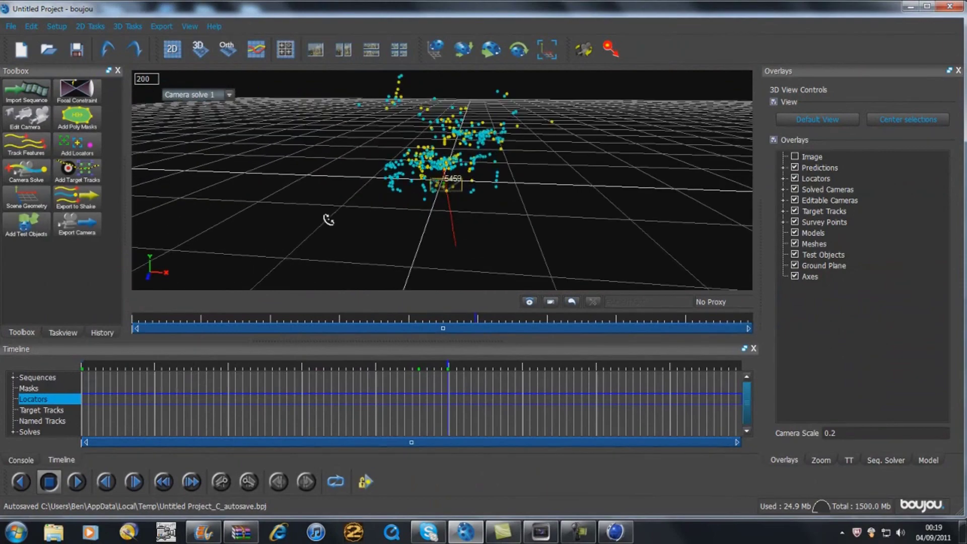
left_click(171, 50)
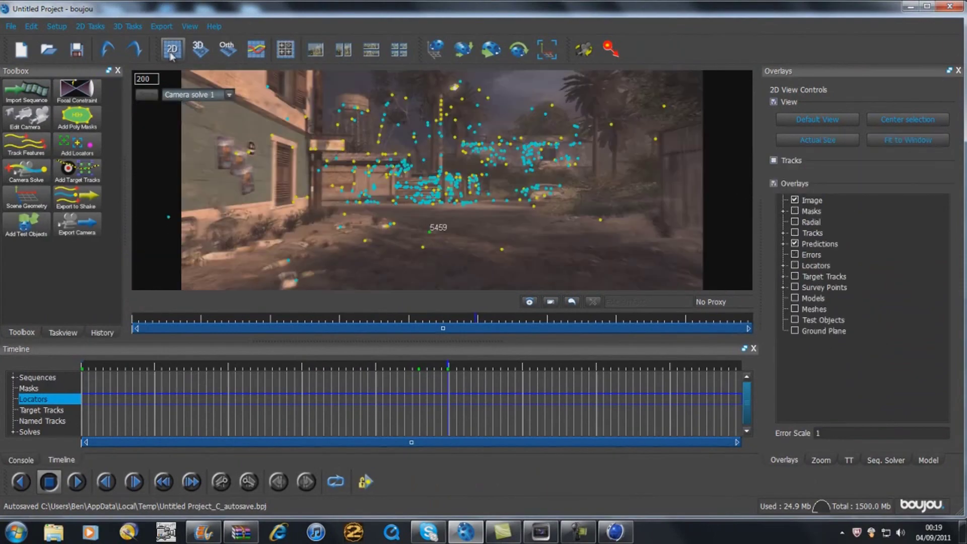
left_click(170, 24)
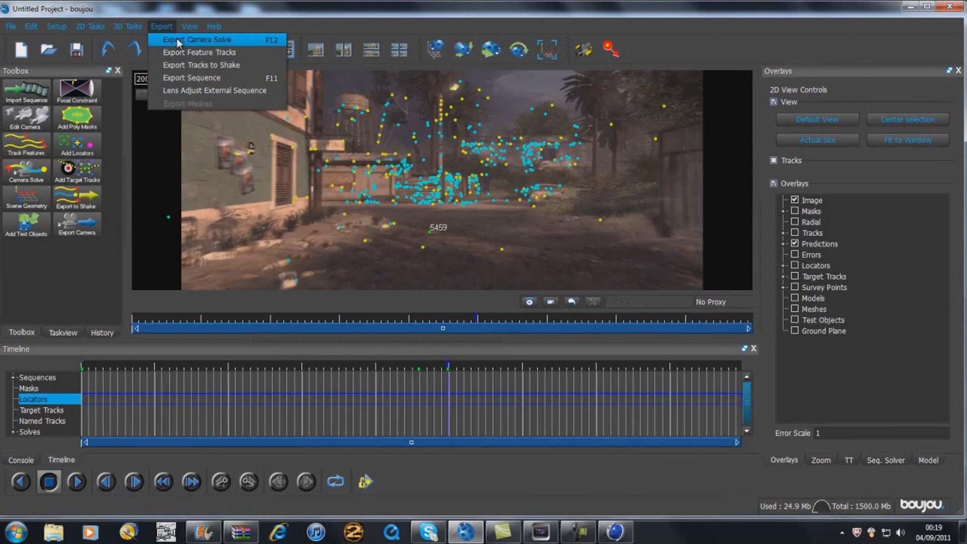
Step: Export the camera solve to Untitled Project.c4d, keeping the Cinema 4D (*.c4d) format
left_click(177, 38)
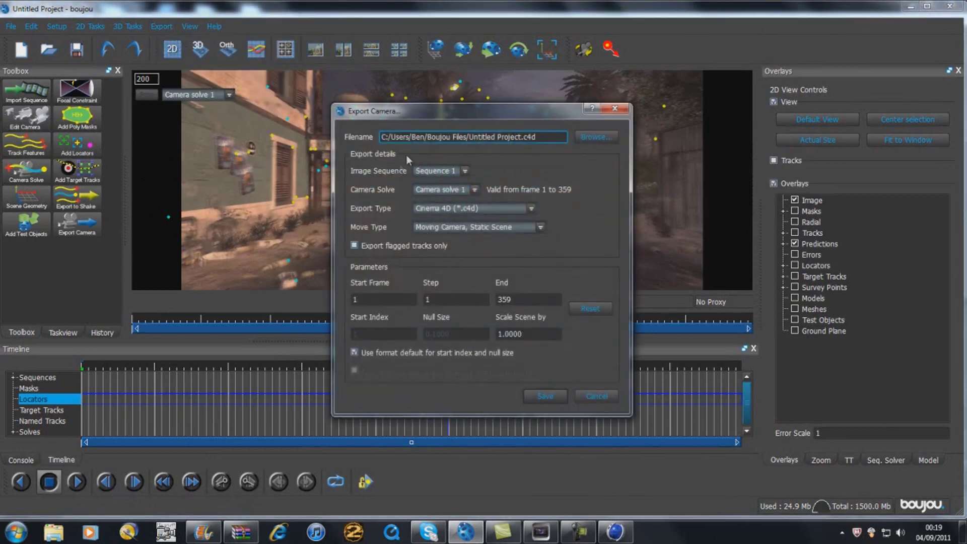
left_click(603, 138)
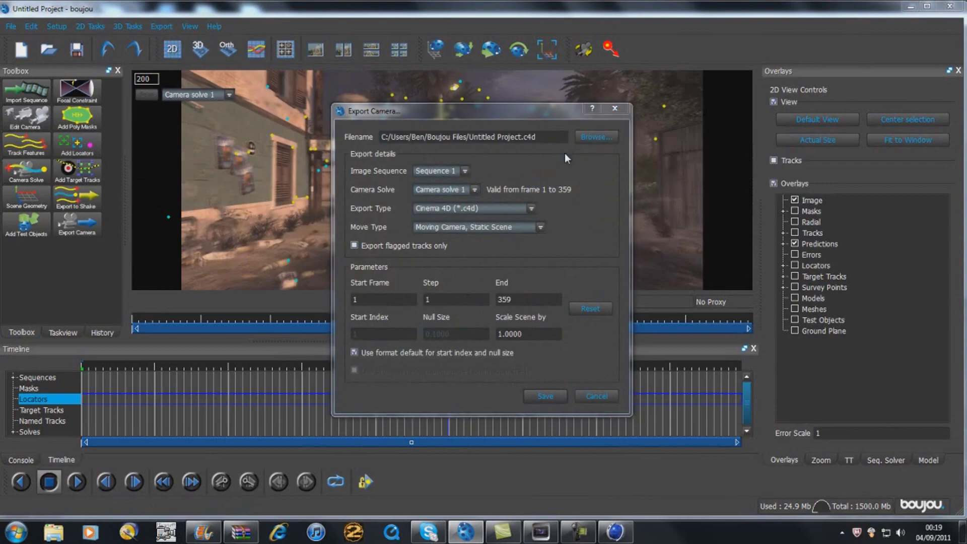
left_click(801, 131)
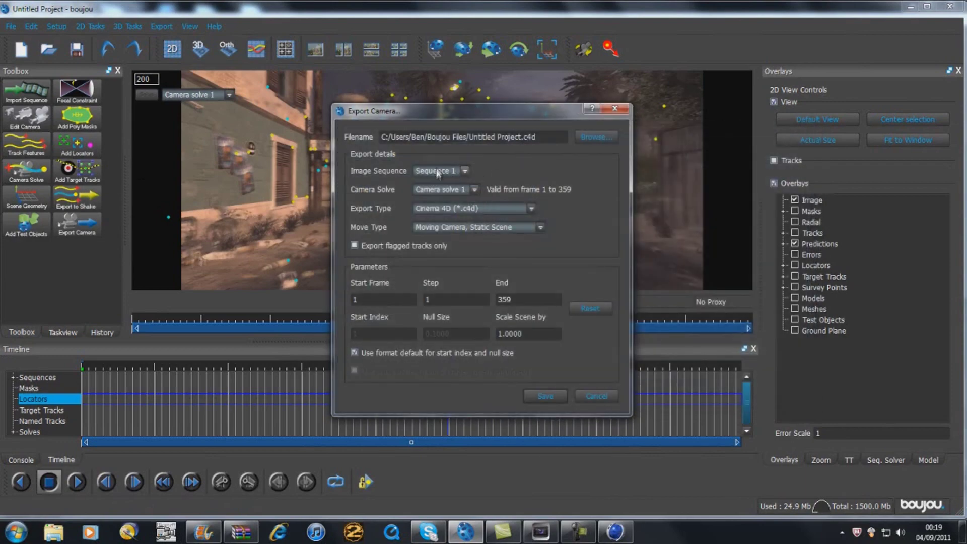
left_click(443, 211)
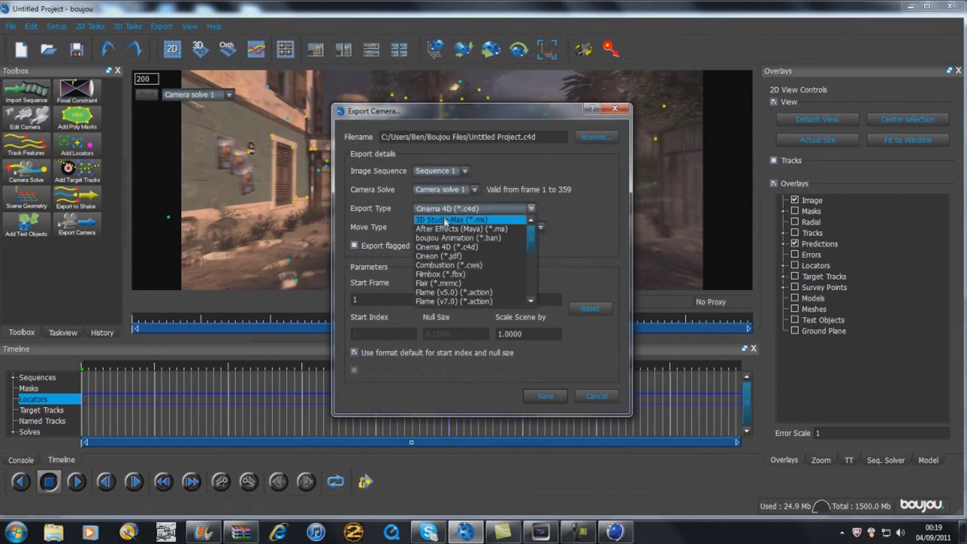
left_click(442, 246)
left_click(446, 213)
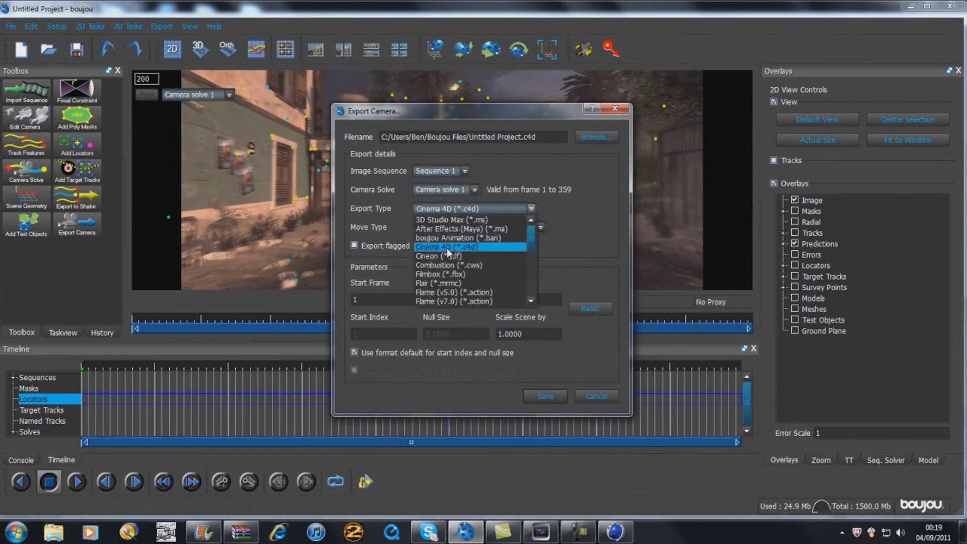
left_click(446, 246)
Step: Keep Moving Camera, Static Scene, set the scene scale to 100, and save the export
left_click(460, 230)
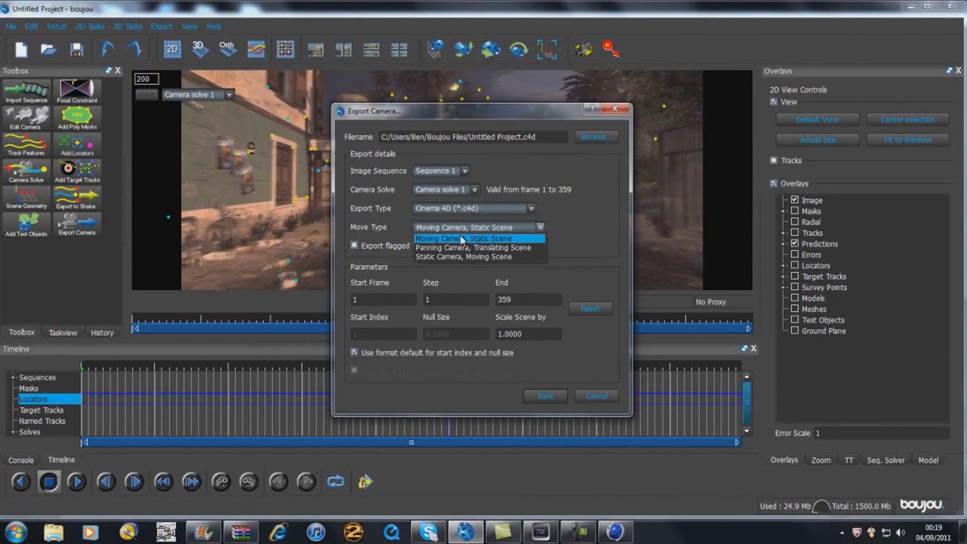
left_click(458, 237)
double_click(529, 335)
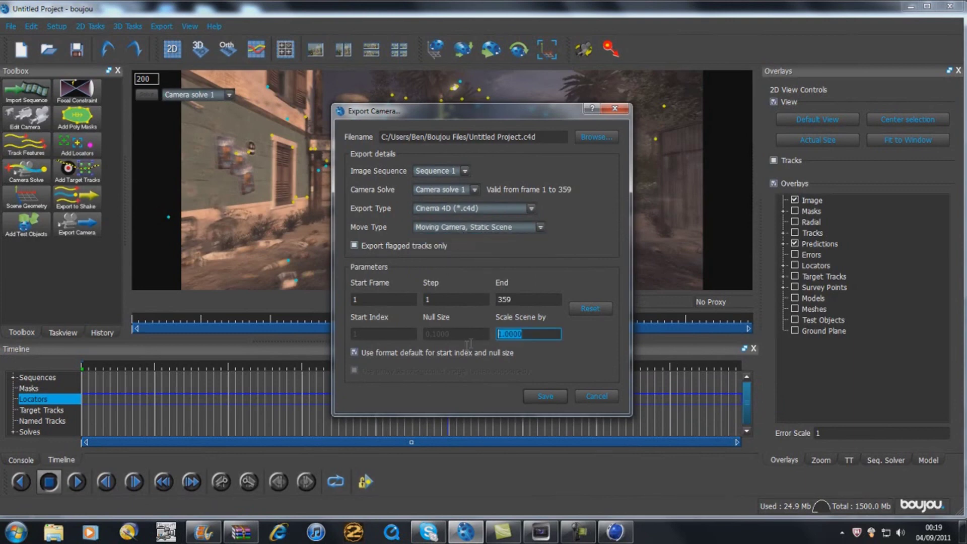
type("100")
key("Tab")
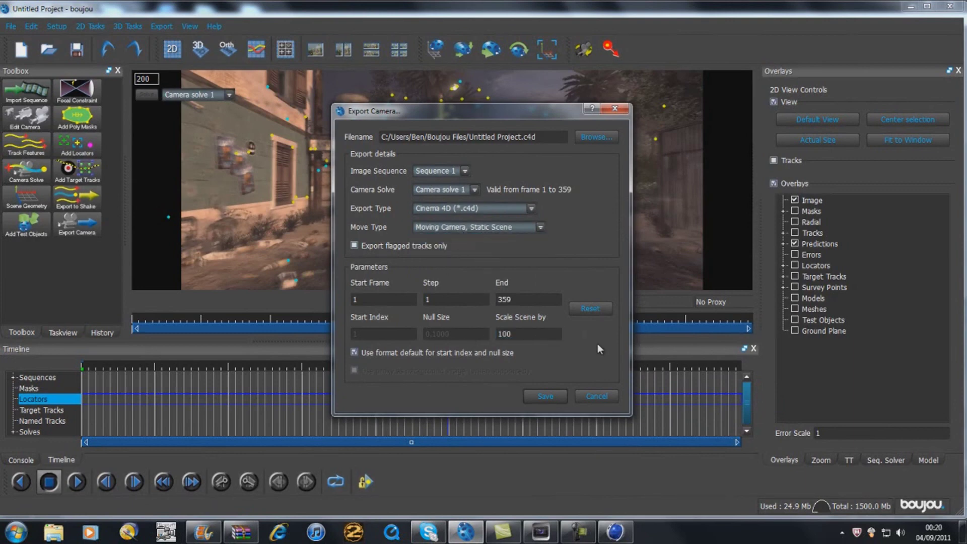
left_click(547, 395)
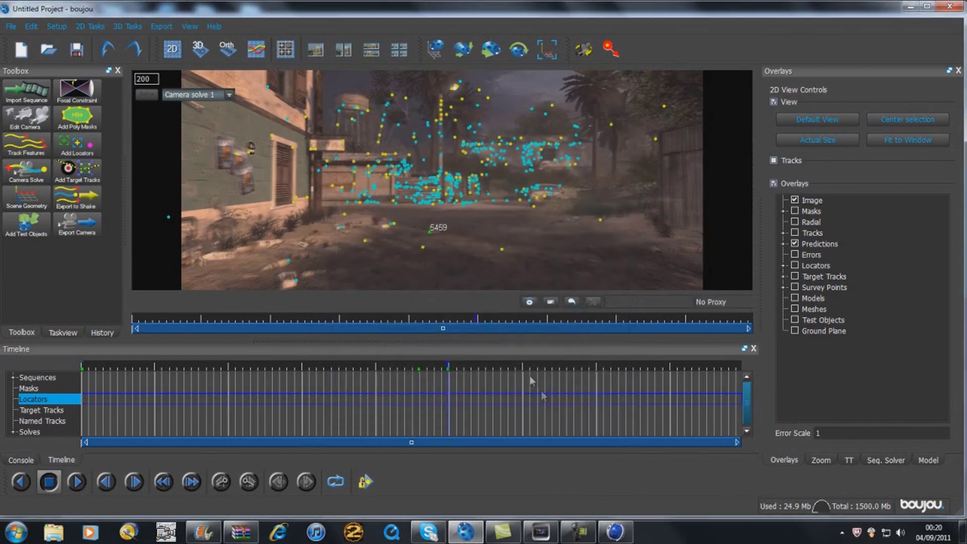
Step: Switch to Cinema 4D and open Untitled Project.c4d from Boujou Files, accepting the import settings
left_click(911, 7)
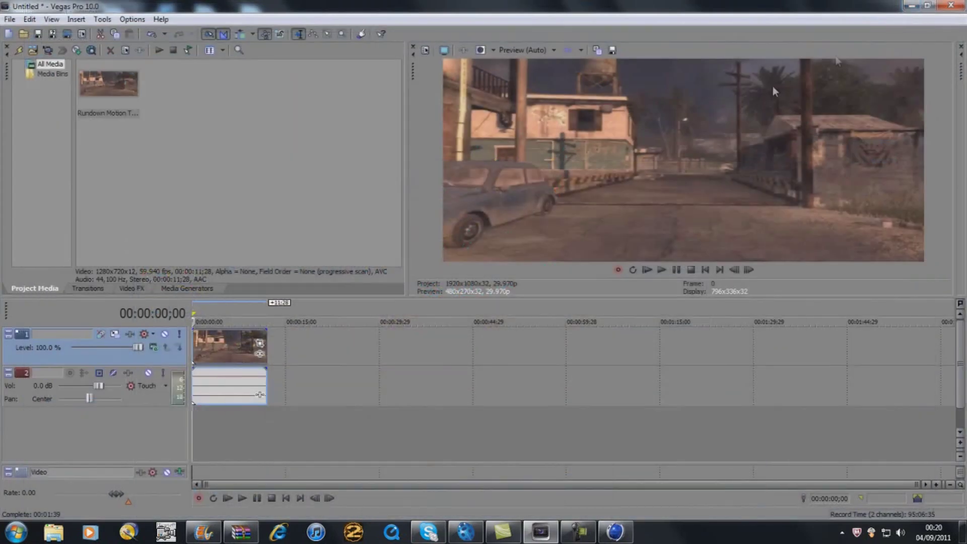
left_click(607, 536)
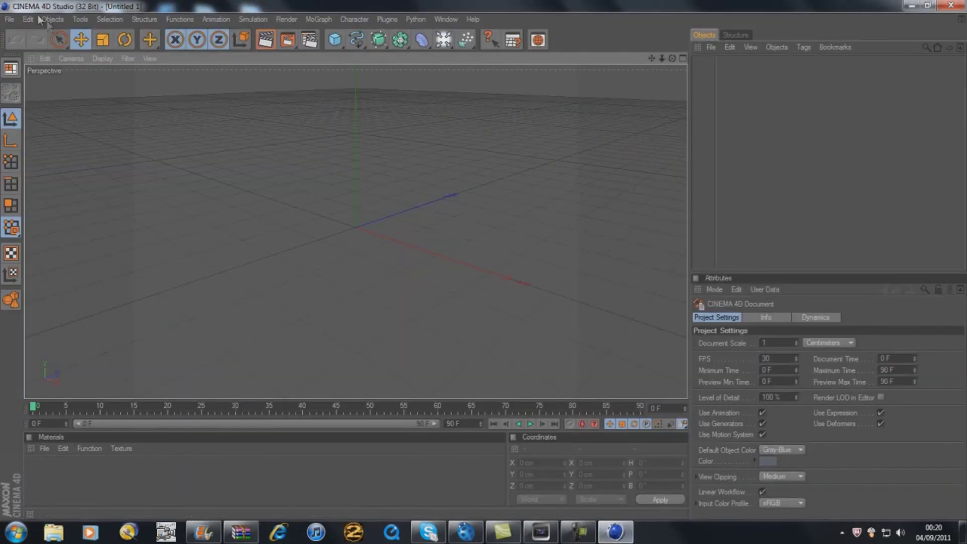
left_click(11, 20)
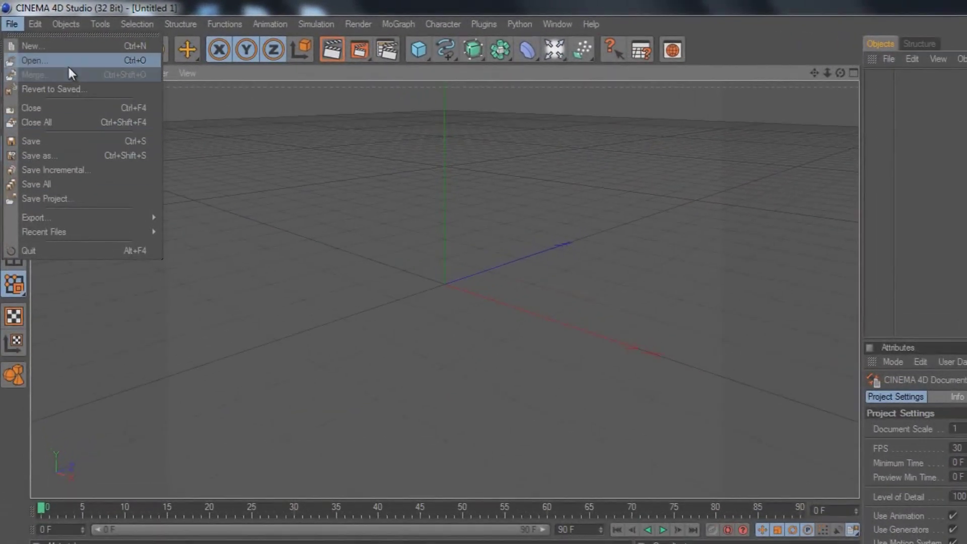
left_click(65, 62)
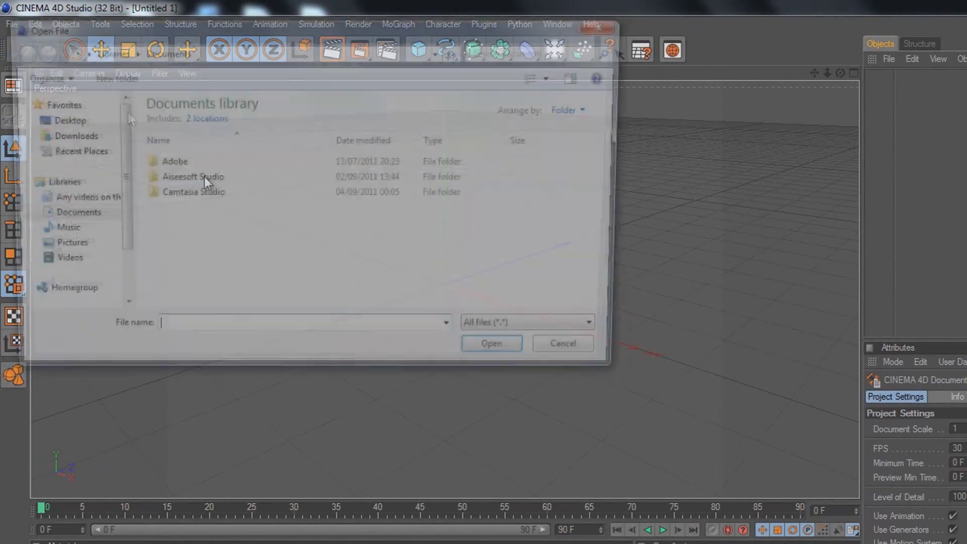
left_click(58, 120)
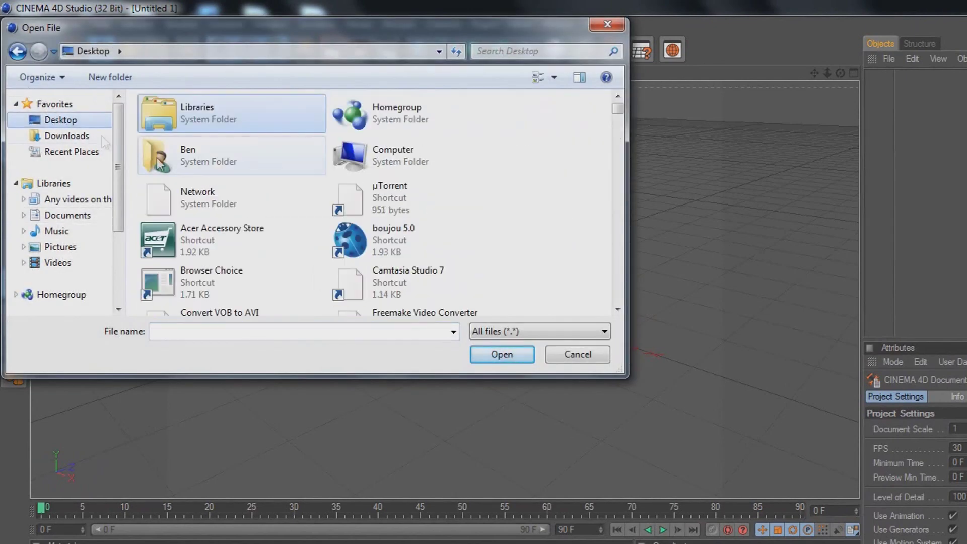
left_click(260, 168)
double_click(261, 167)
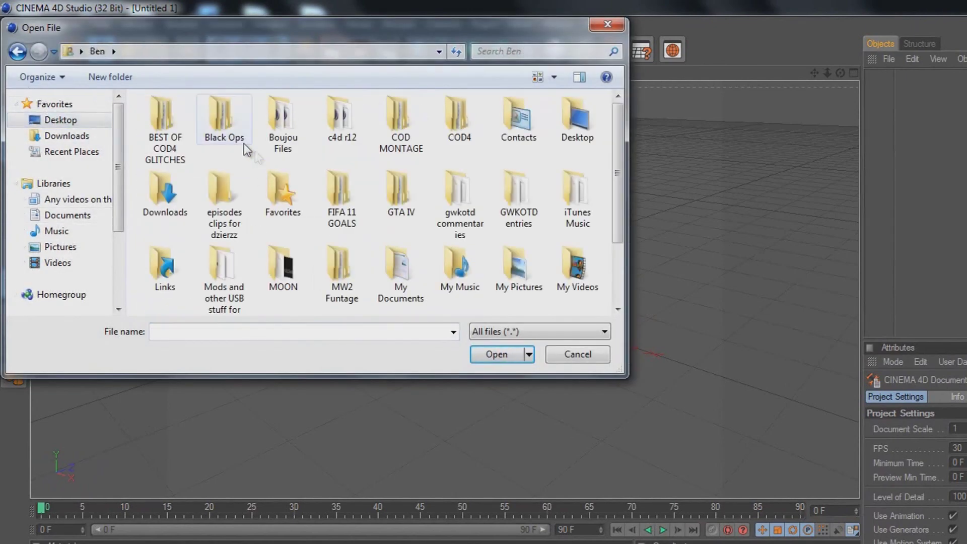
double_click(268, 134)
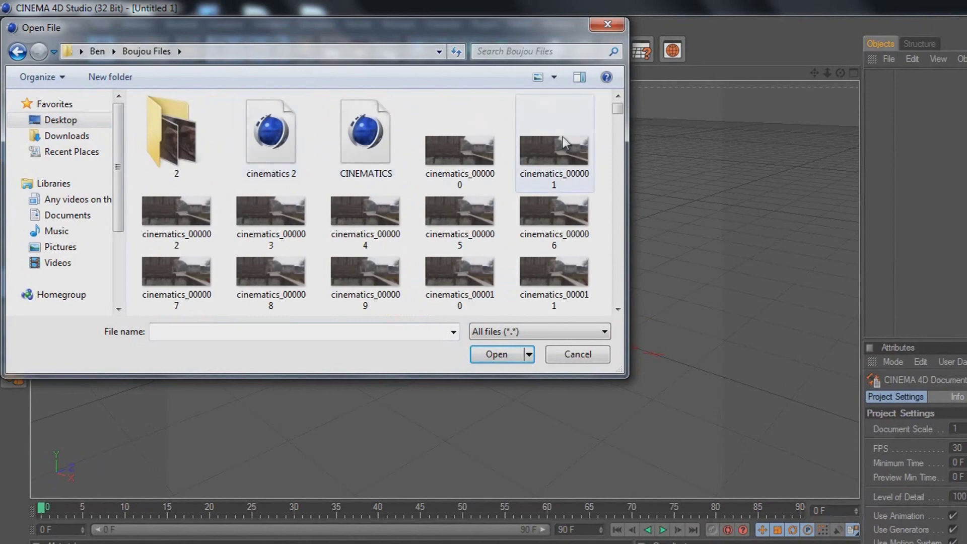
left_click_drag(619, 108, 615, 302)
left_click(279, 289)
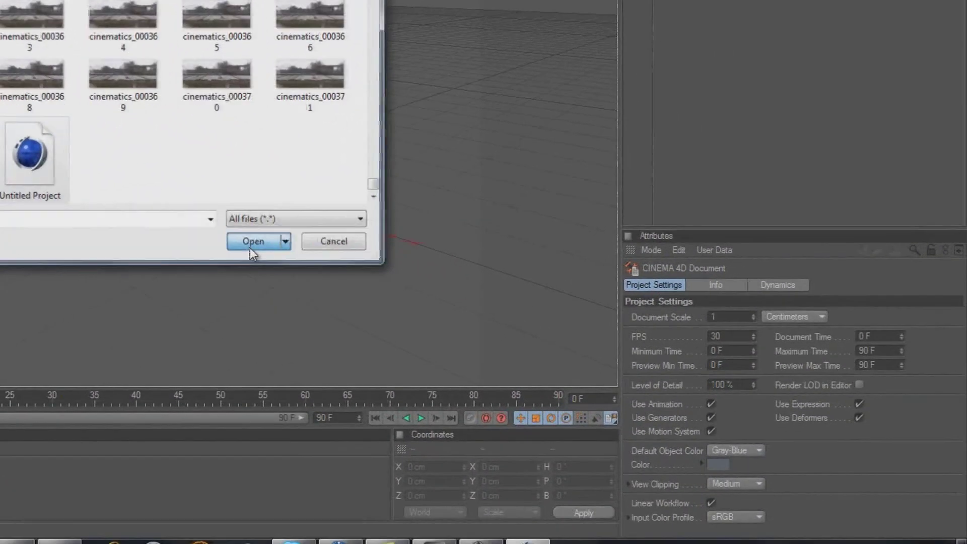
left_click(496, 354)
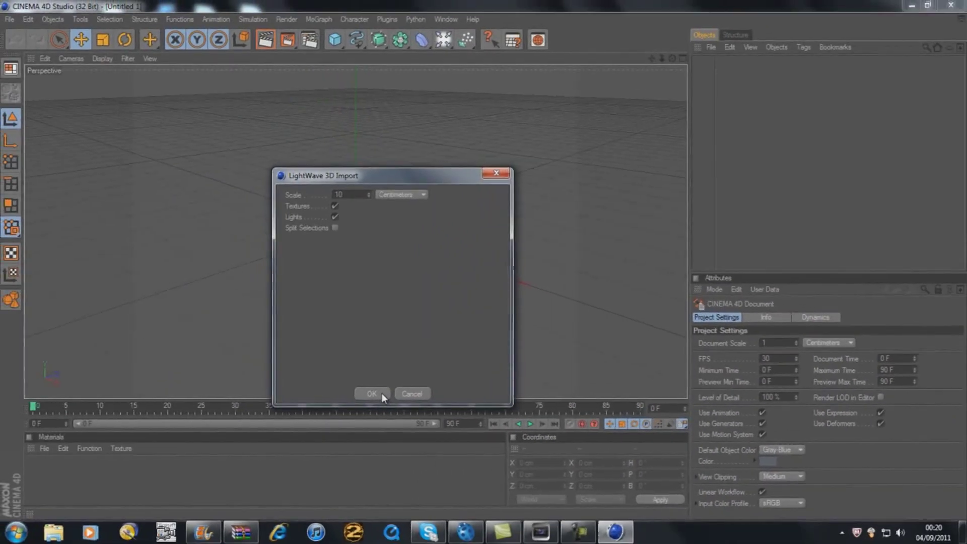
left_click(380, 392)
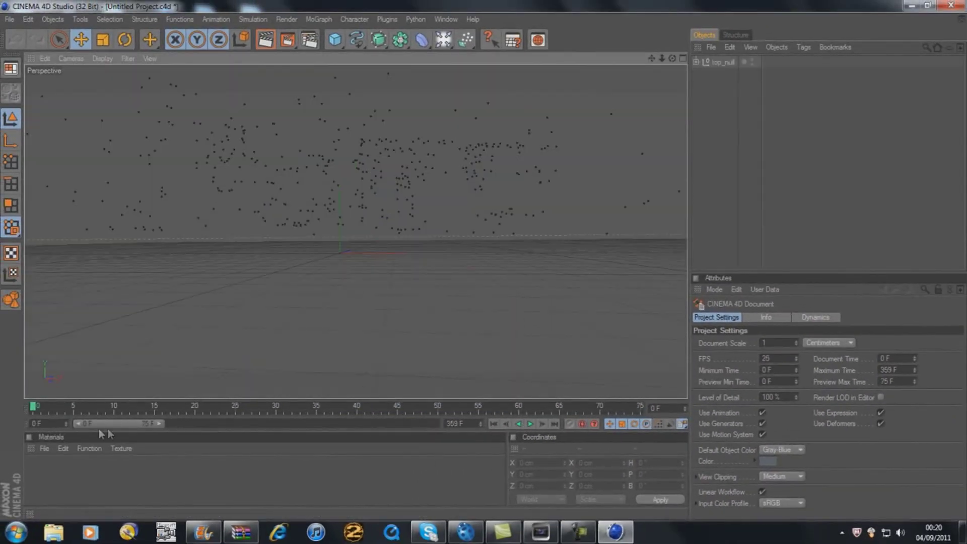
Step: Scrub to frame 63 to check the track, then add a Background object
left_click_drag(39, 408, 6, 409)
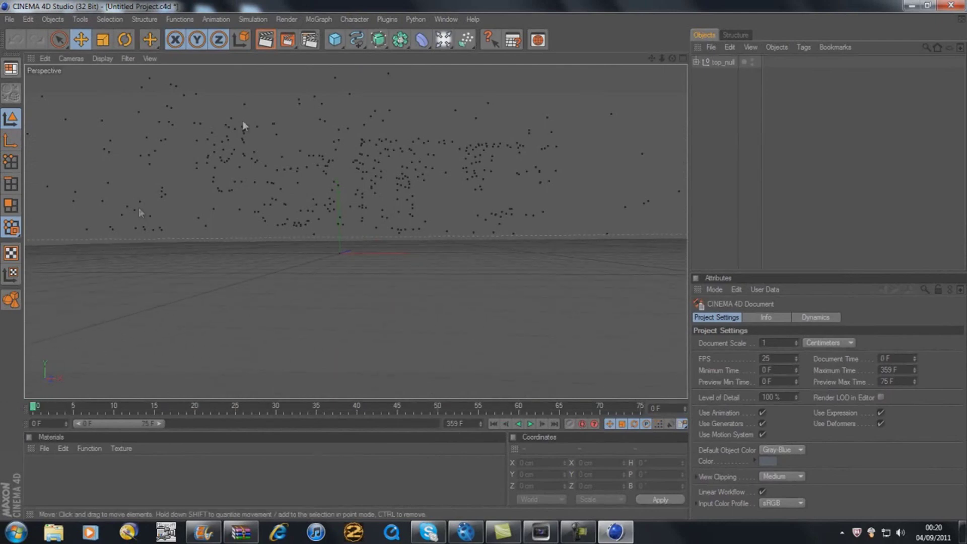
left_click(442, 40)
left_click_drag(442, 41, 551, 175)
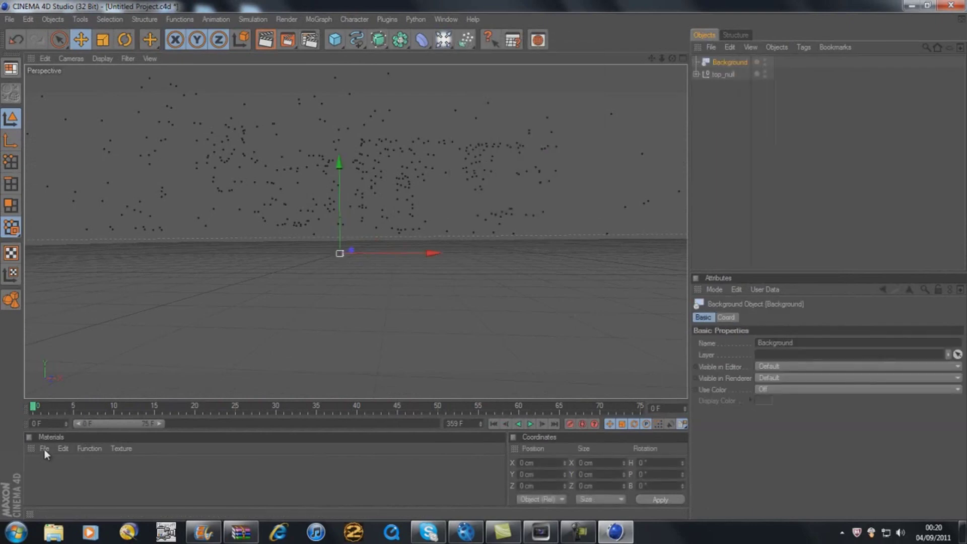
Step: Create a new material, Mat, and turn off its Specular channel
double_click(56, 464)
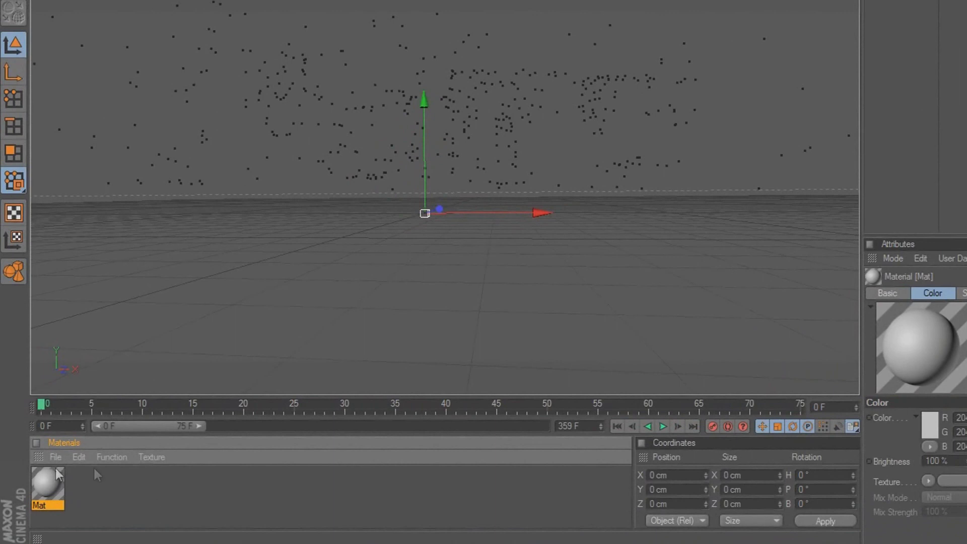
double_click(38, 485)
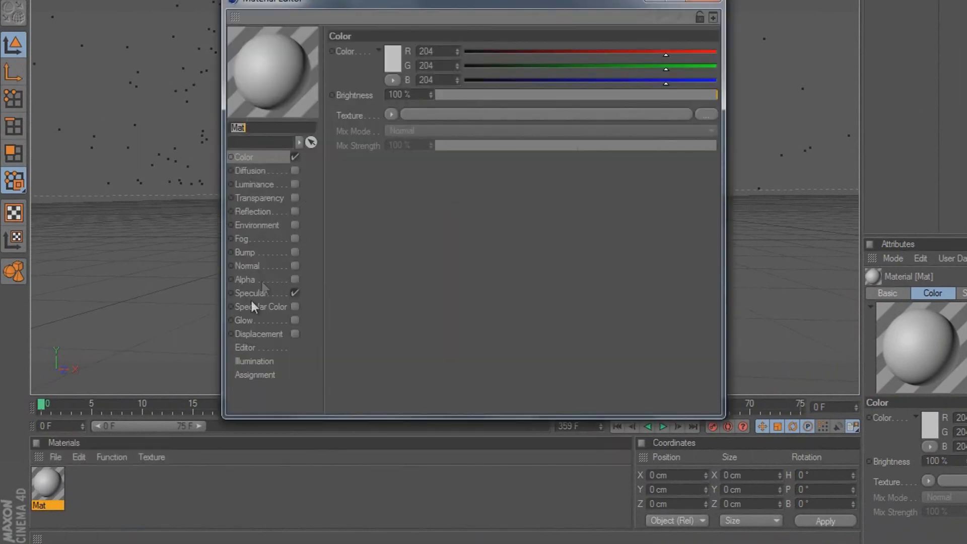
left_click(295, 292)
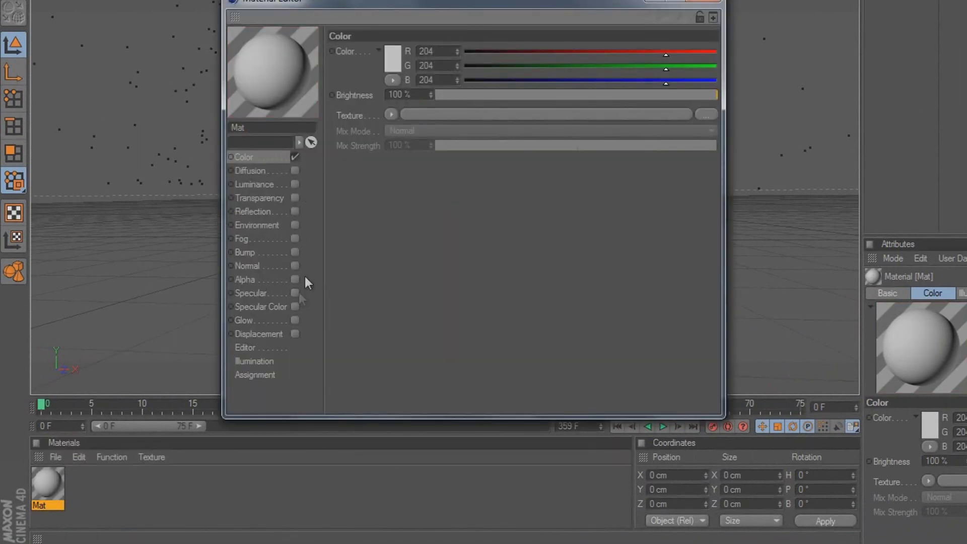
Step: Load Rundown Motion Tracking Cinematic.mp4 as Mat's colour texture, declining to copy it
left_click(391, 115)
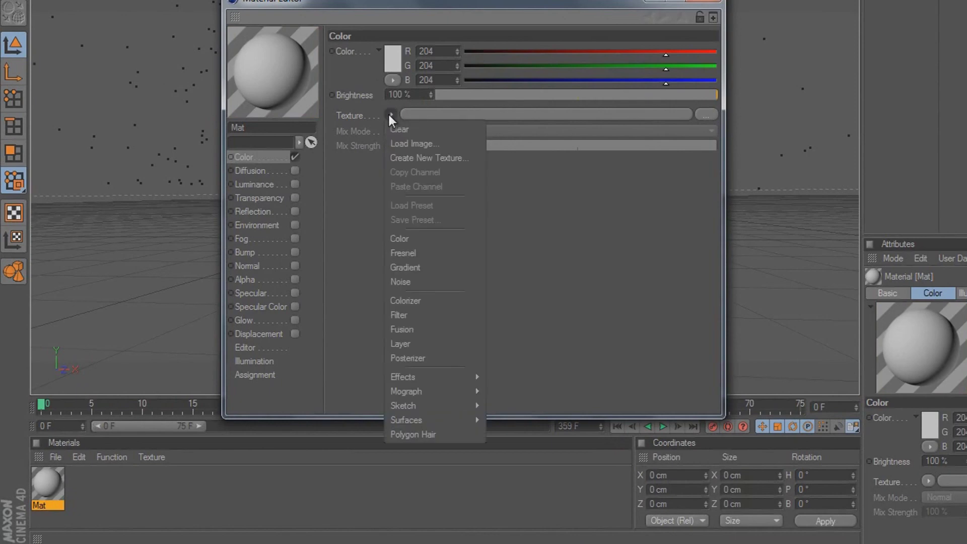
left_click(405, 138)
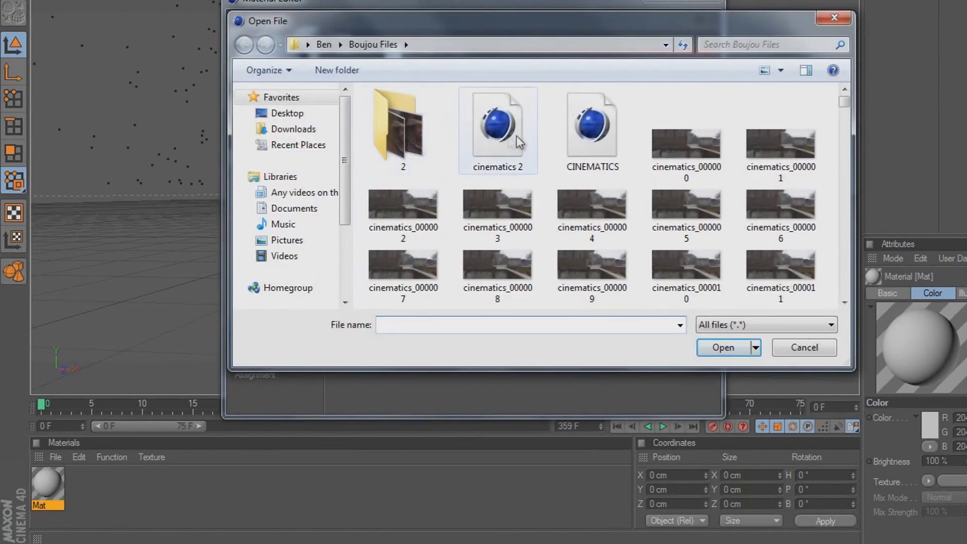
left_click(273, 116)
left_click_drag(844, 102, 845, 126)
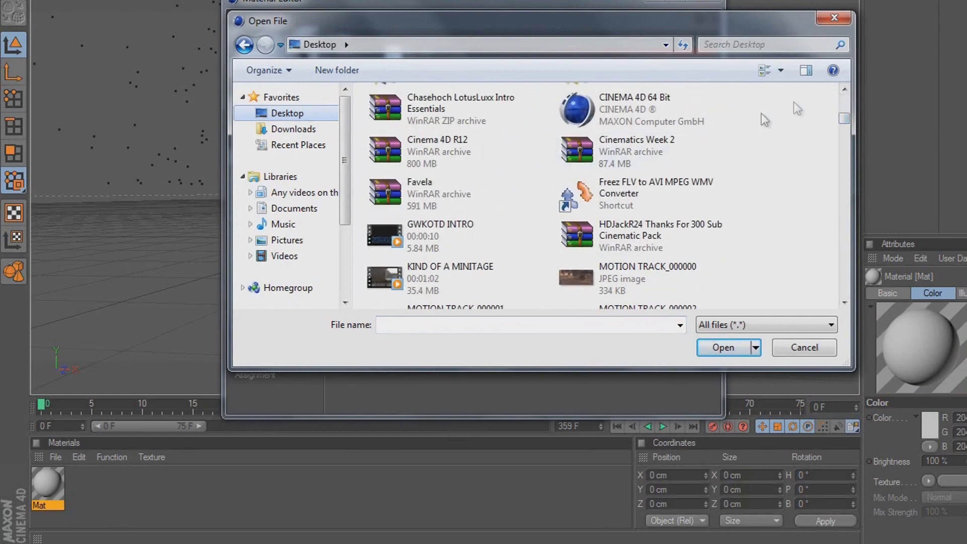
left_click(844, 90)
left_click(844, 89)
left_click(844, 90)
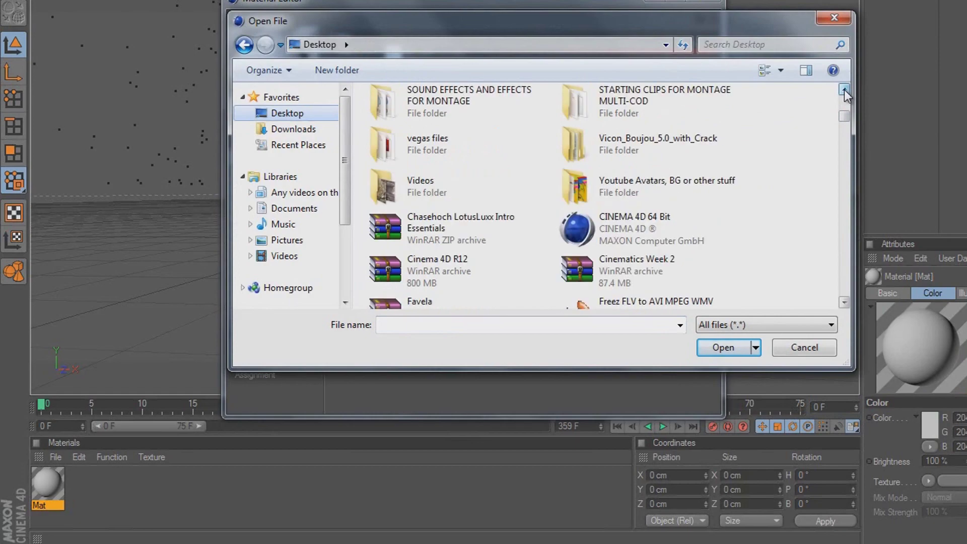
left_click_drag(842, 120, 856, 296)
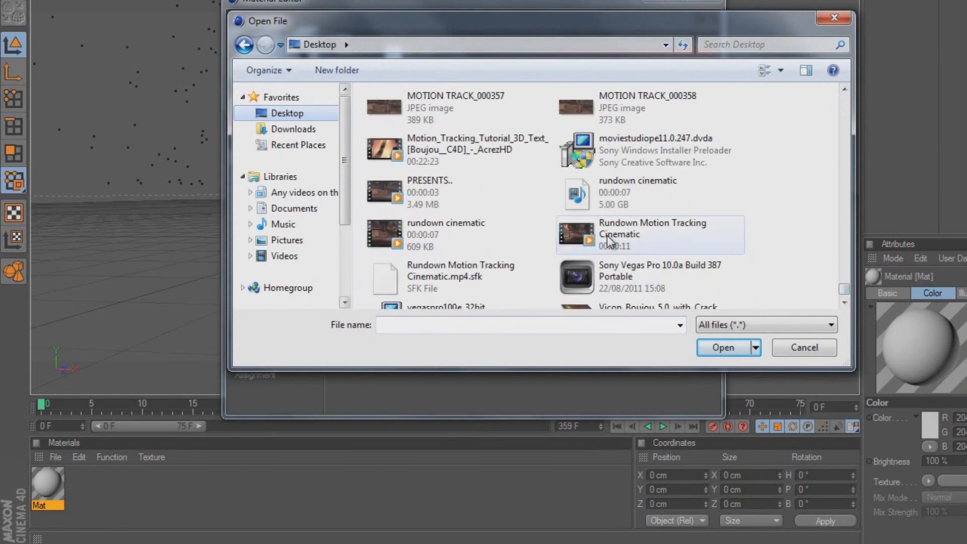
left_click(675, 242)
left_click(711, 350)
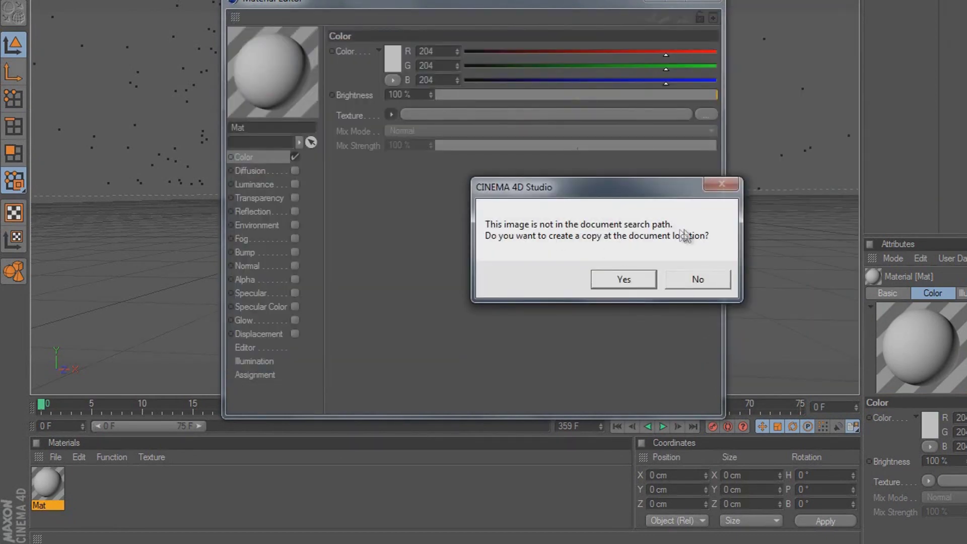
left_click(700, 278)
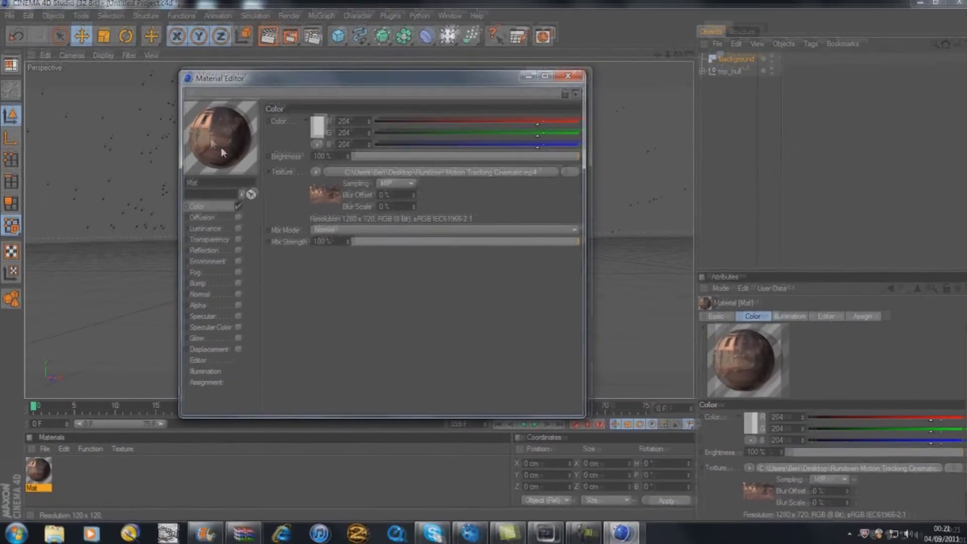
Step: Apply Mat to the Background object, then scrub the footage and extend the range to 359 F
left_click(563, 78)
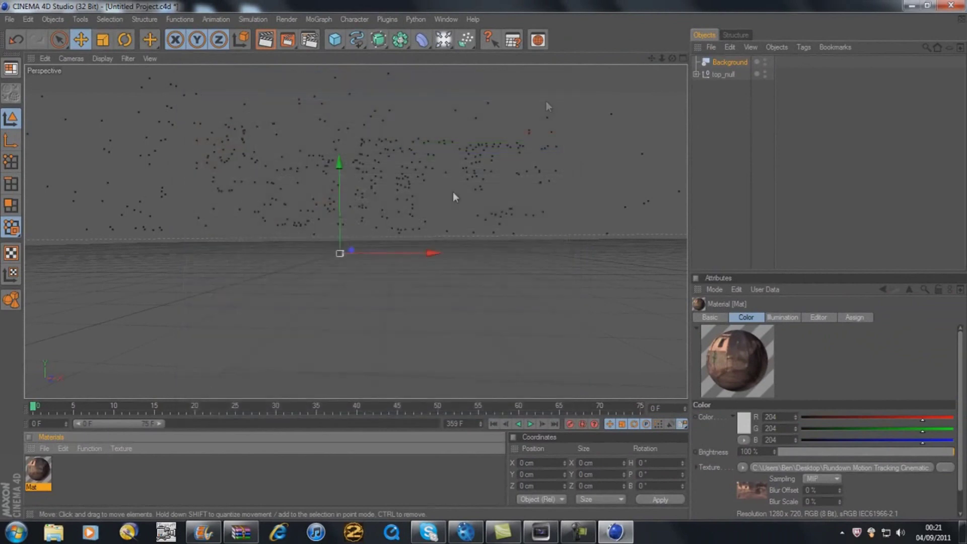
left_click_drag(36, 469, 735, 60)
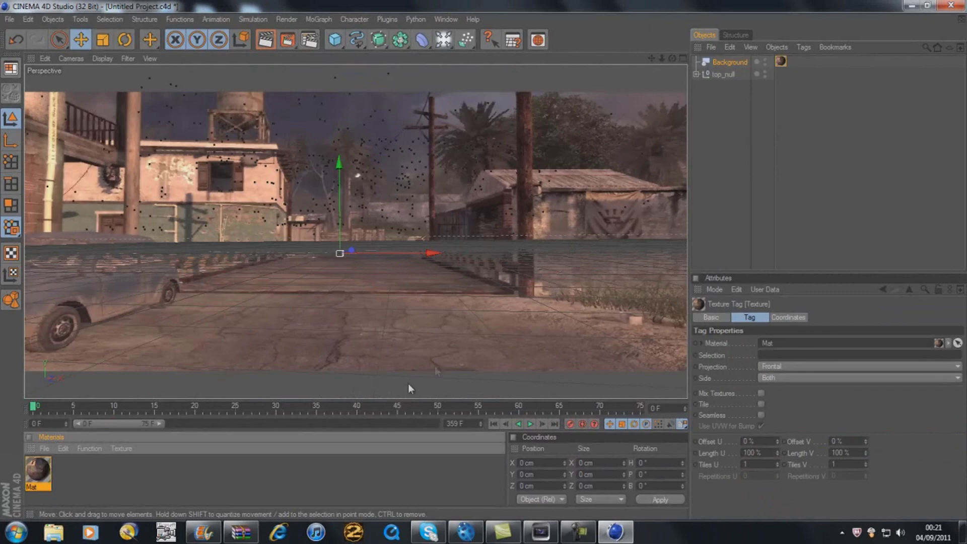
left_click(395, 405)
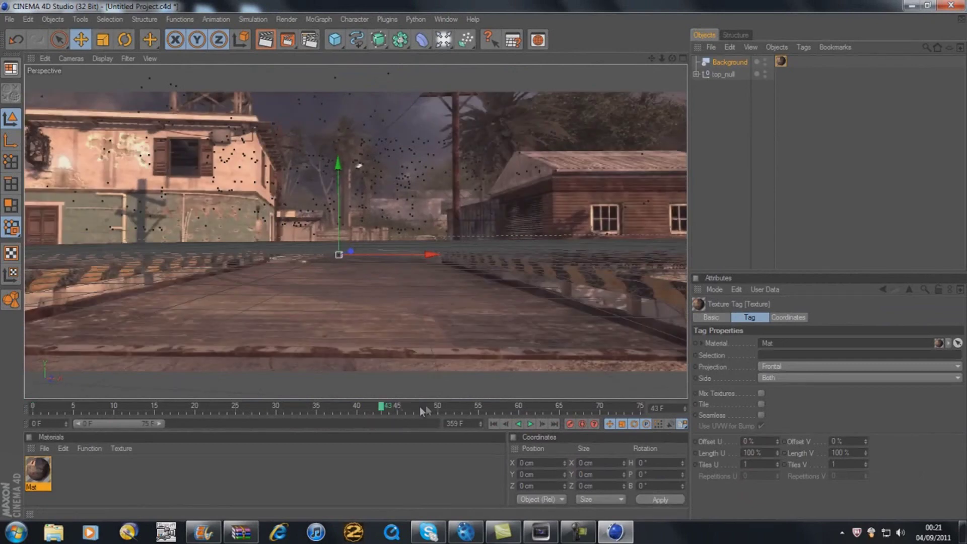
left_click(478, 406)
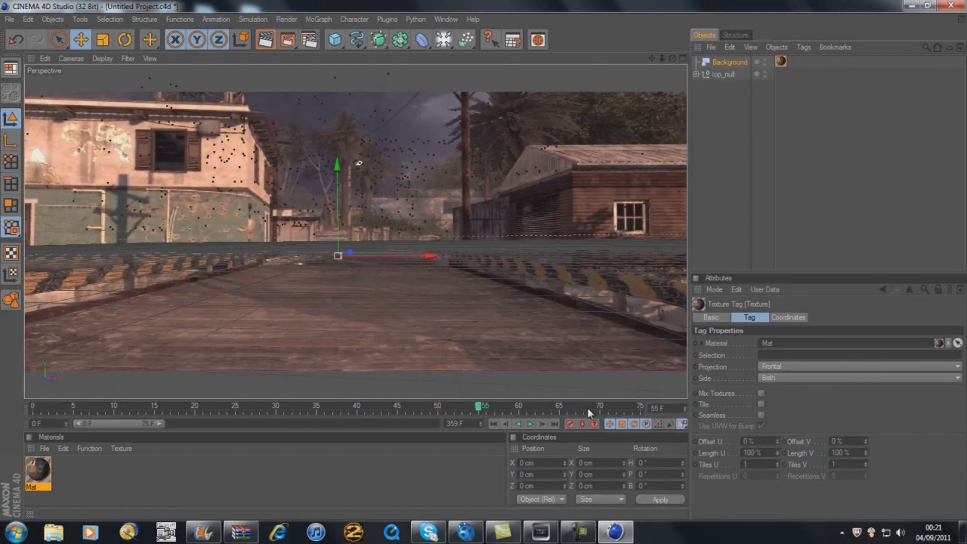
left_click_drag(140, 423, 116, 428)
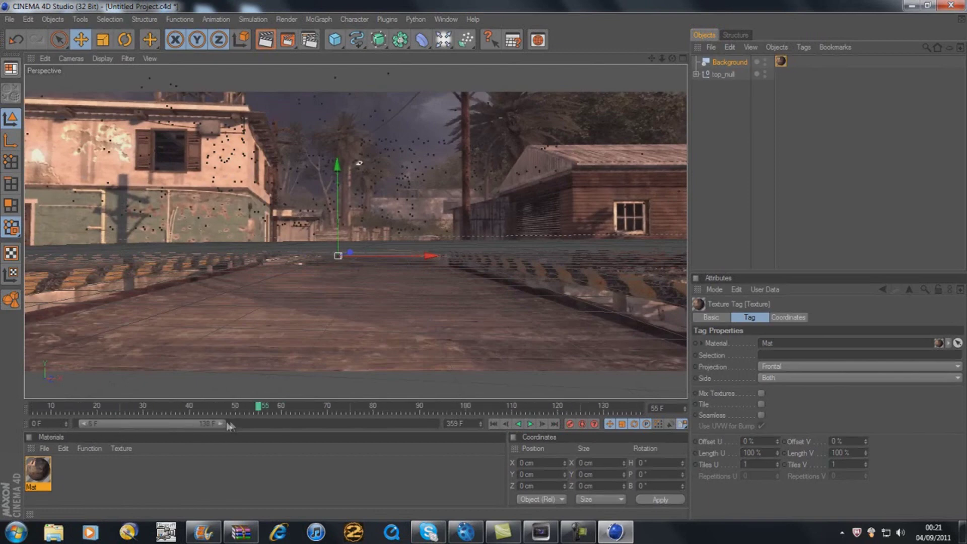
left_click_drag(229, 426, 436, 427)
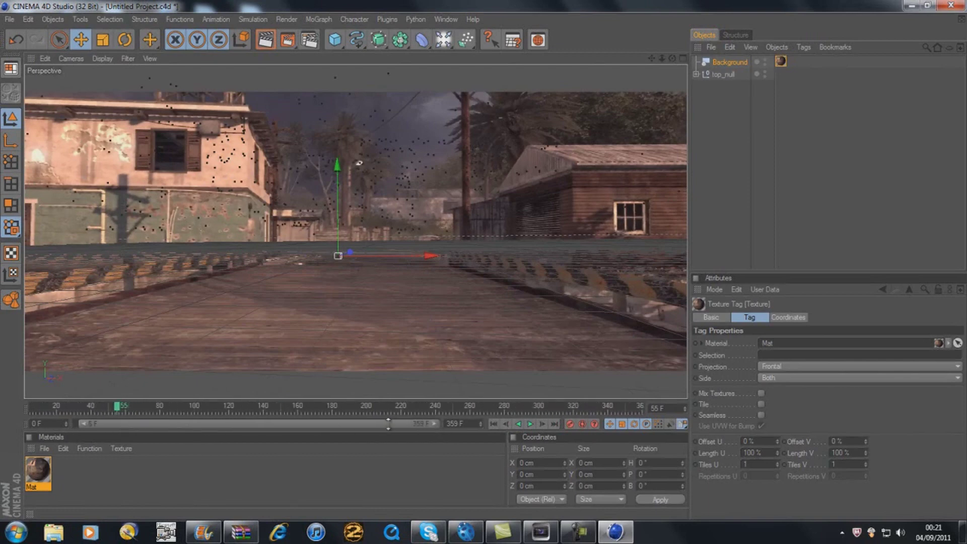
left_click(228, 404)
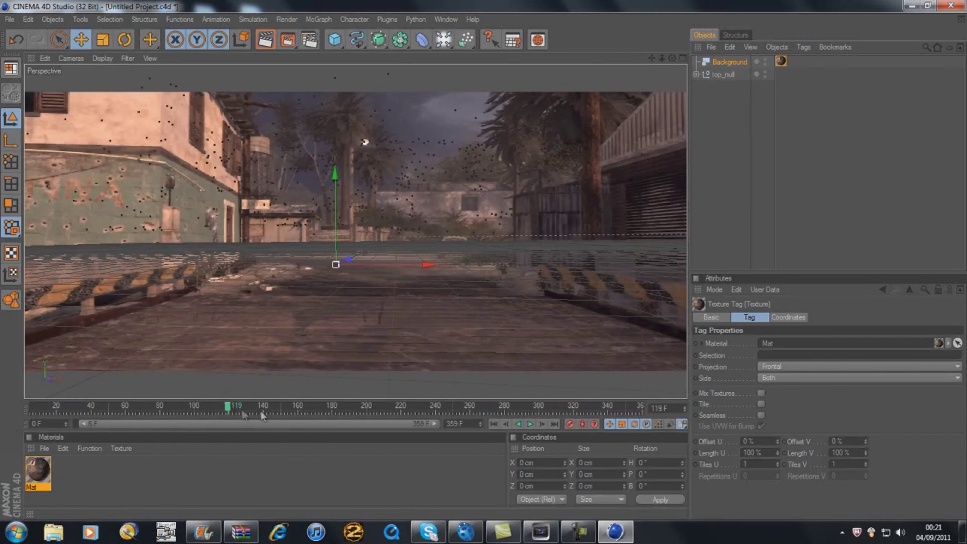
left_click(298, 406)
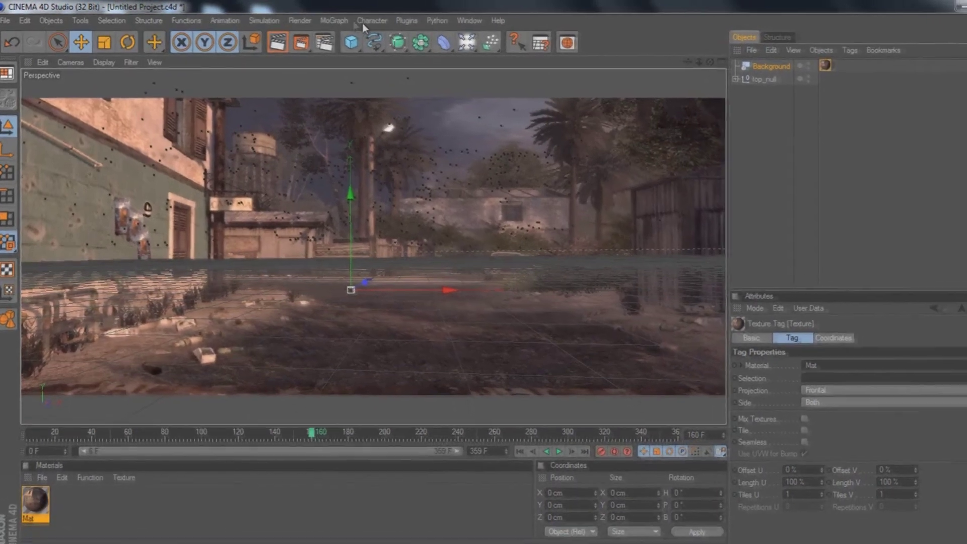
Step: Add a MoText object and replace its default text with PRESENTS
left_click(320, 19)
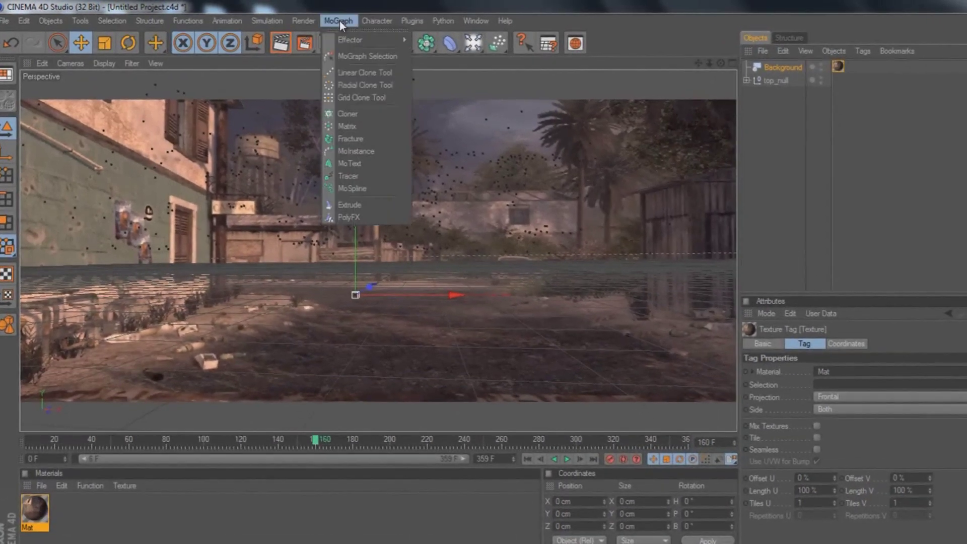
left_click(345, 163)
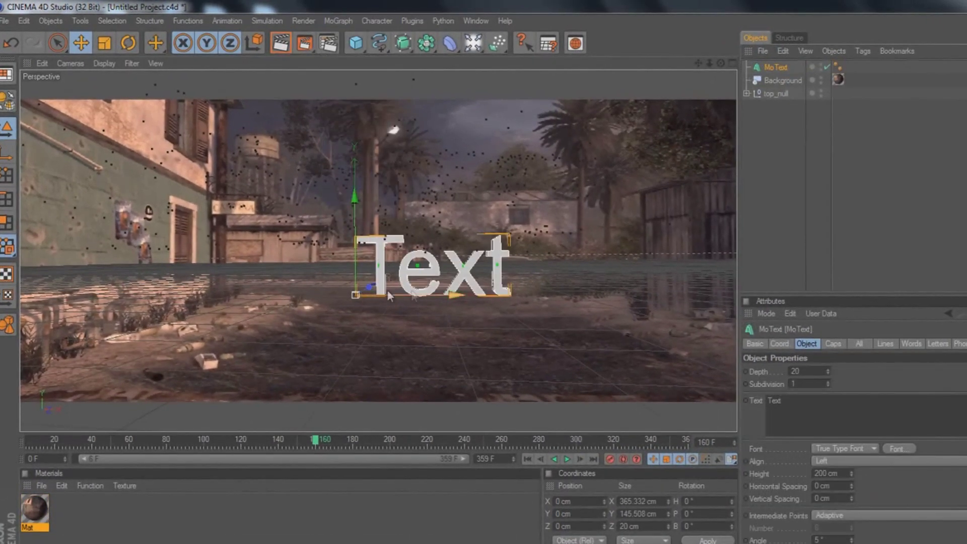
left_click(790, 403)
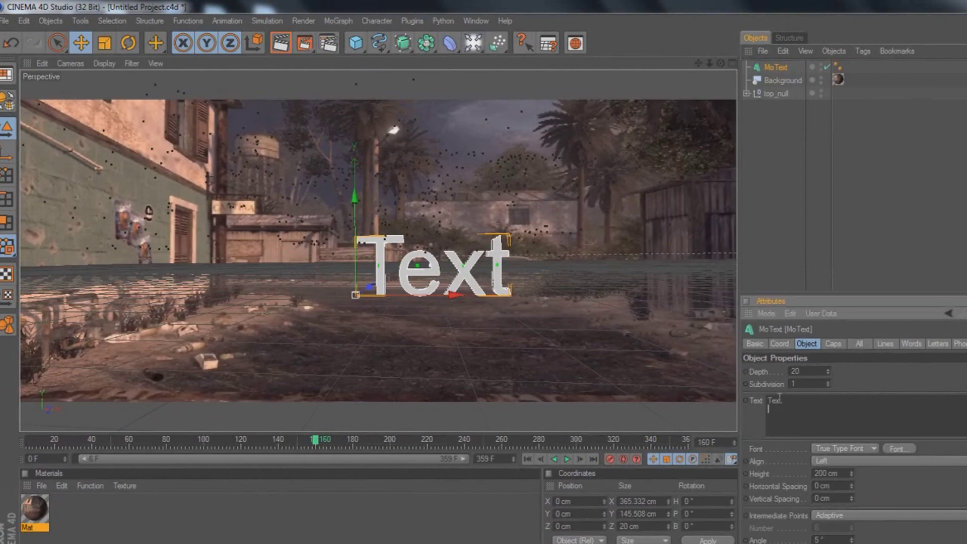
key("BackSpace")
key("BackSpace")
key("BackSpace")
key("BackSpace")
key("Caps_Lock")
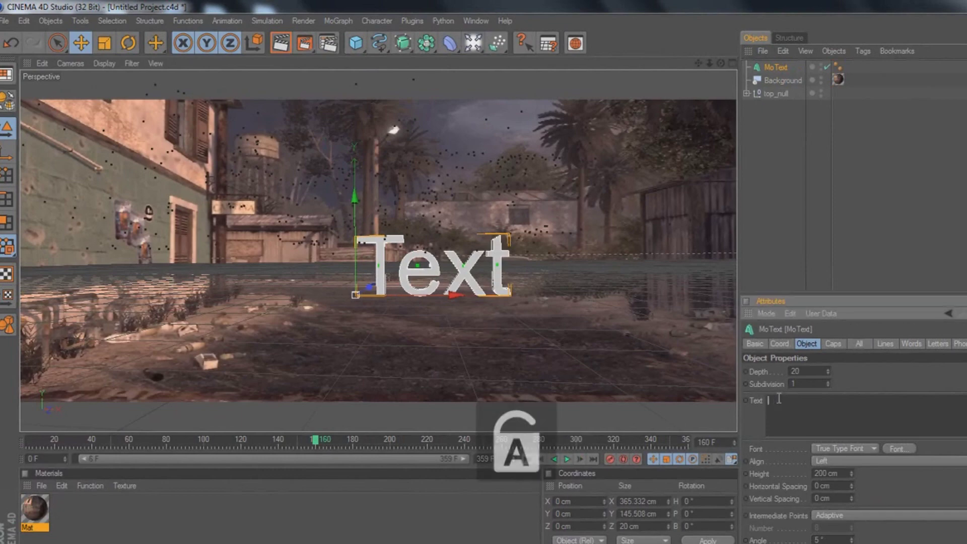
type("PRESENTS")
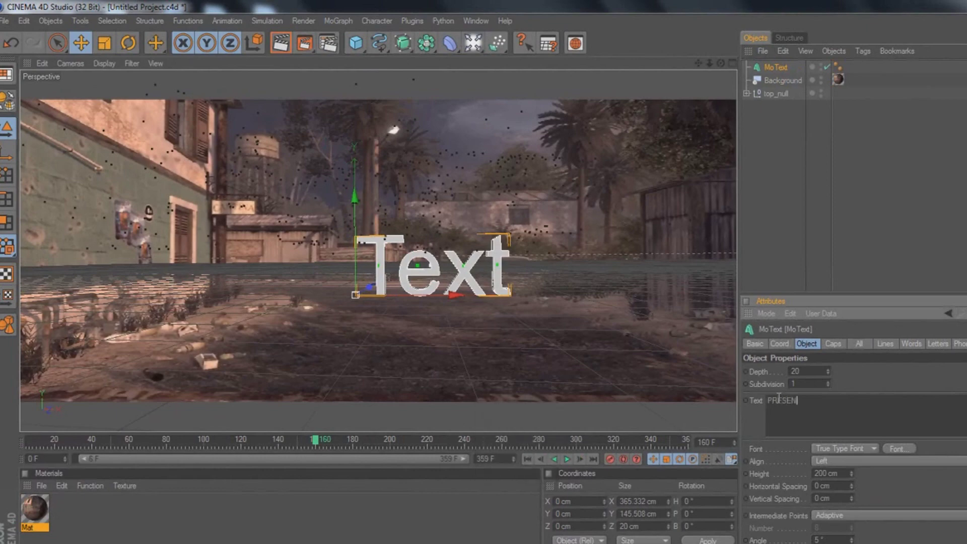
left_click(871, 378)
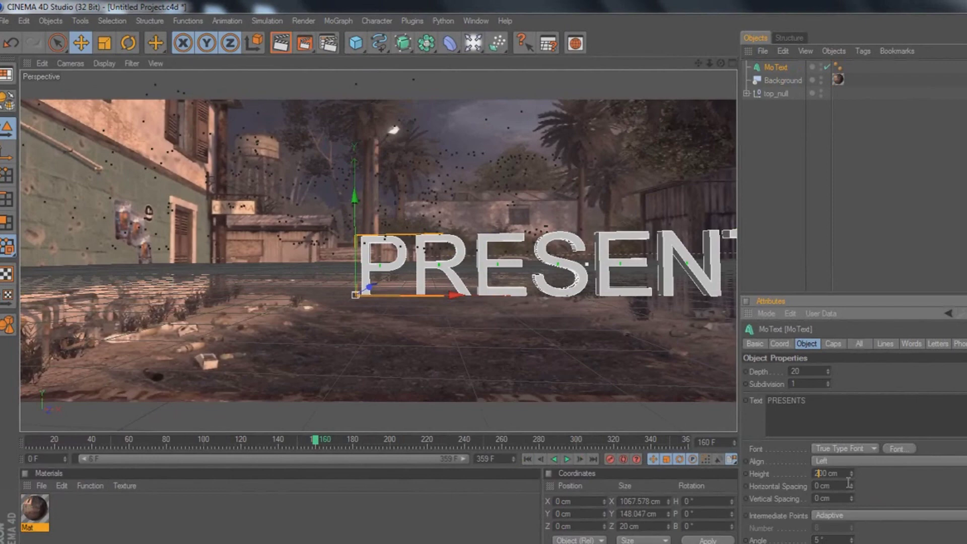
Step: Keep left alignment, switch the MoText font to Bebas, and set its height to 150 cm
left_click(894, 460)
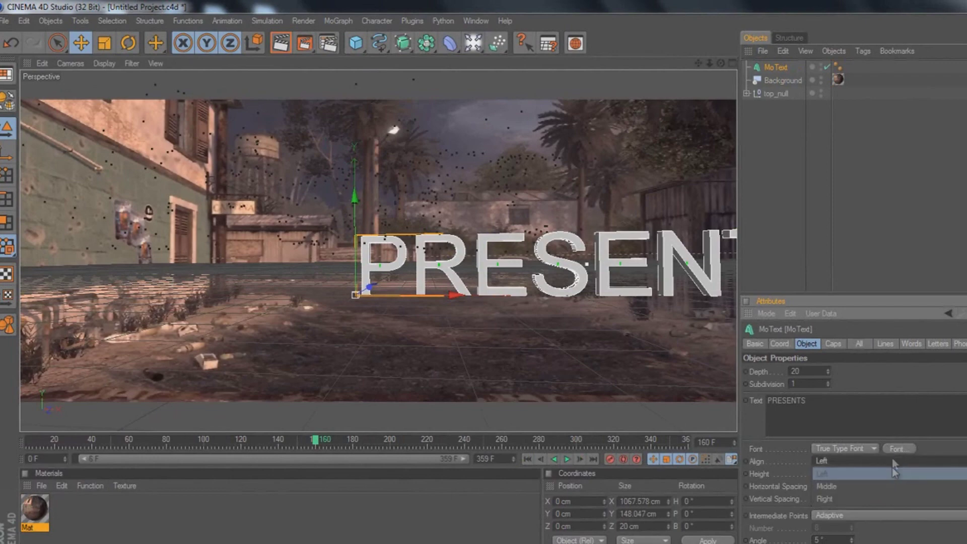
left_click(892, 470)
left_click(899, 446)
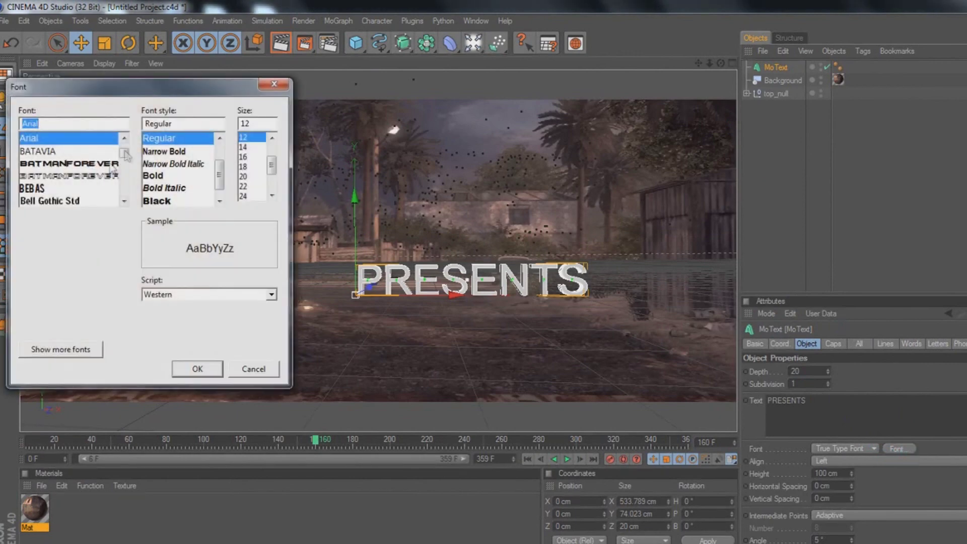
left_click(45, 188)
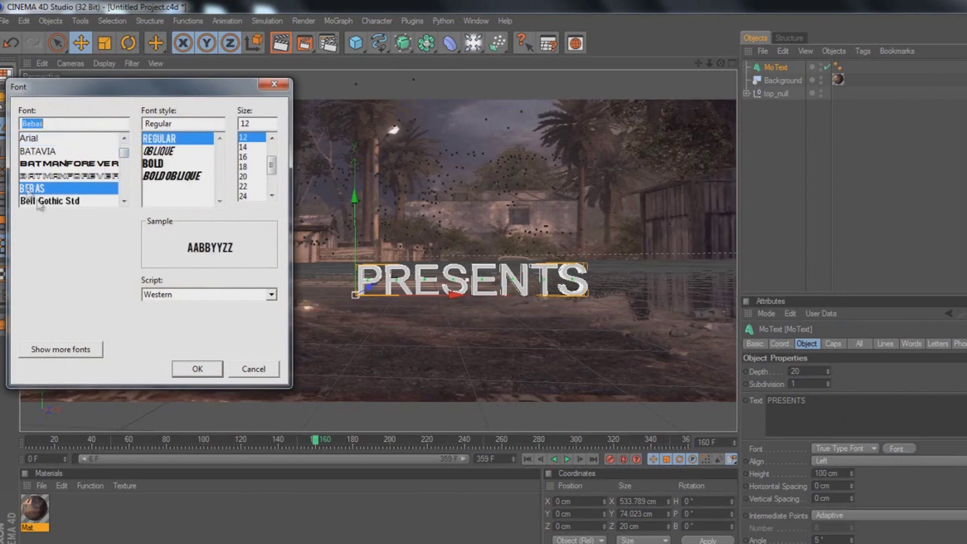
left_click(201, 368)
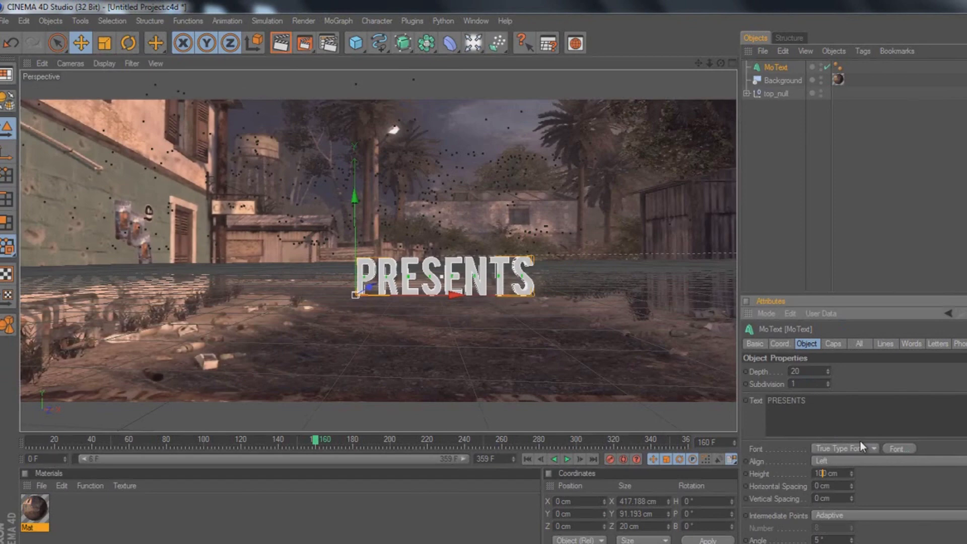
type("150")
key("Return")
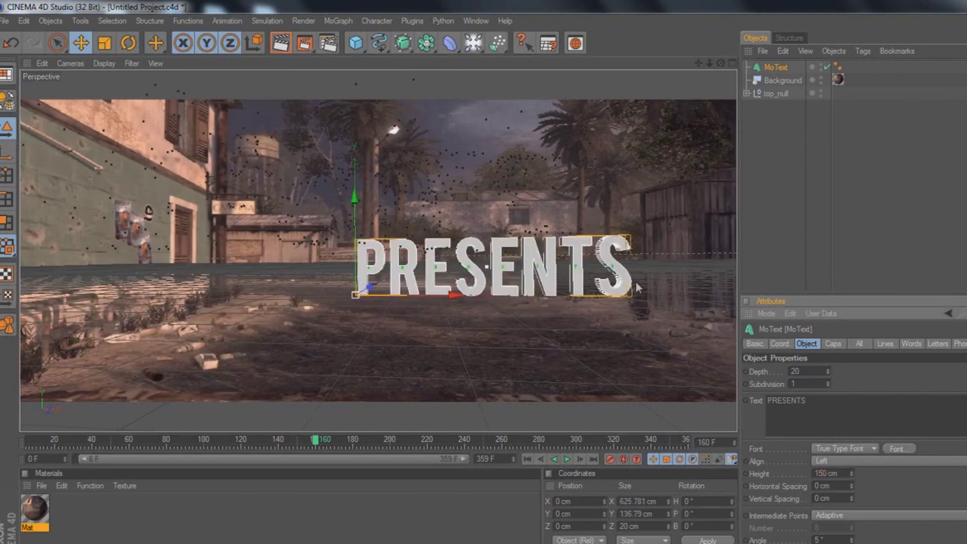
key("Caps_Lock")
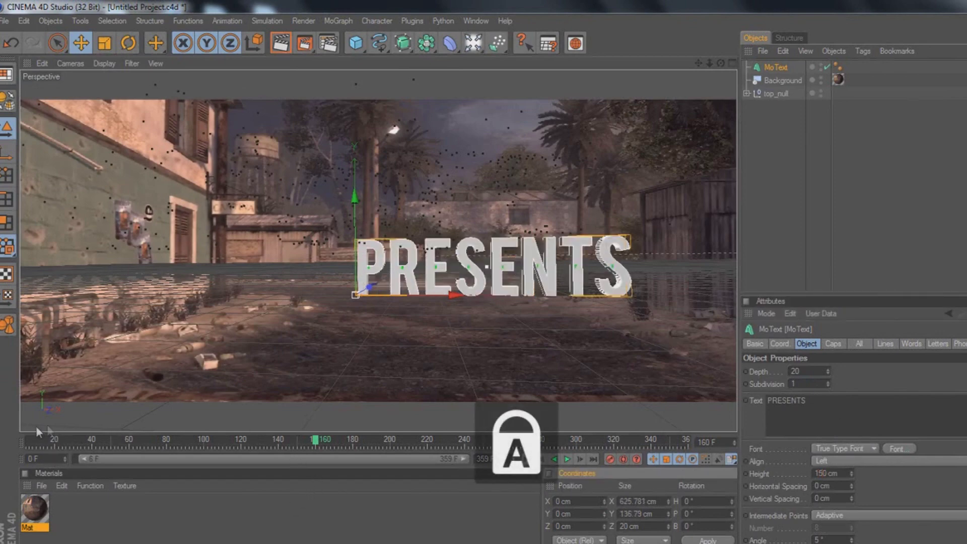
Step: Drag PRESENTS left at frame 158, check frame 11 in Render View, then go to frame 161
left_click(41, 442)
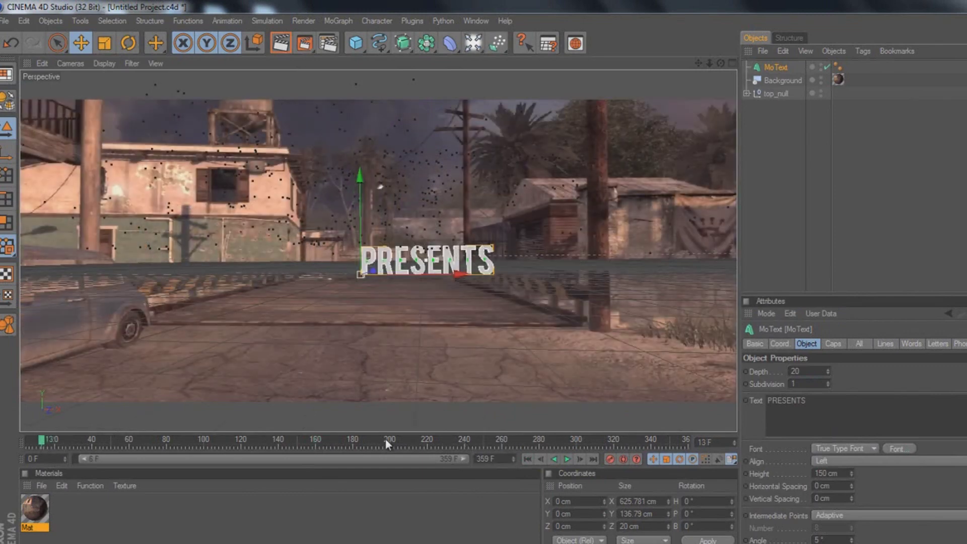
left_click(313, 442)
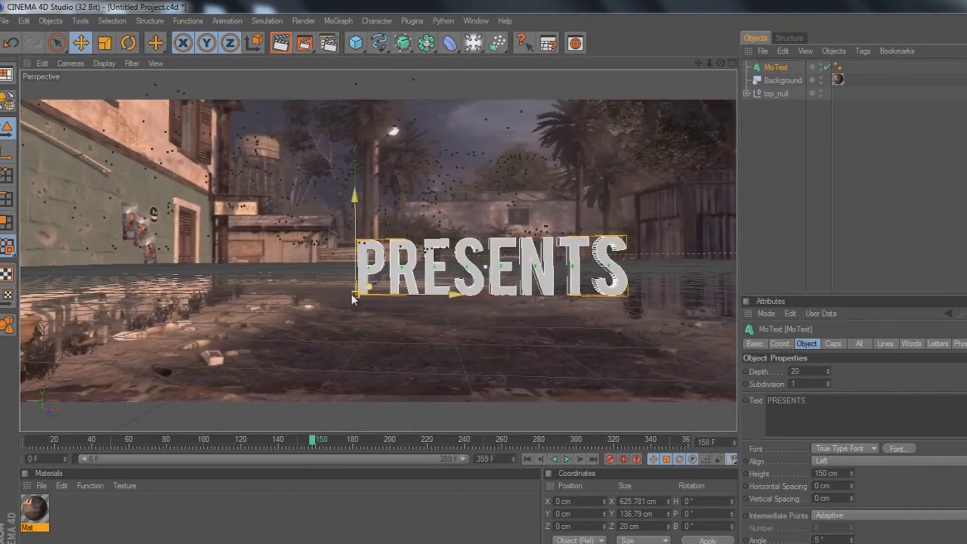
left_click_drag(494, 279, 516, 286)
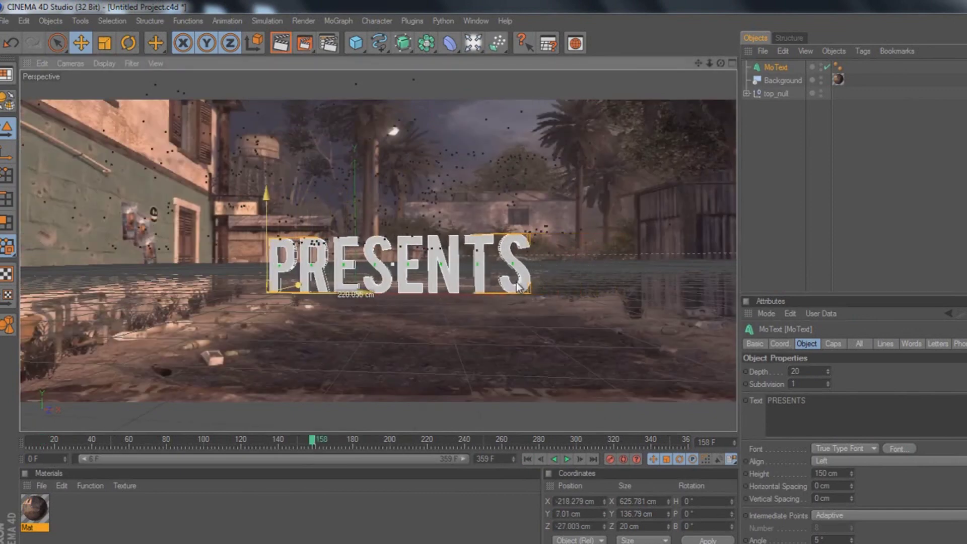
left_click(37, 444)
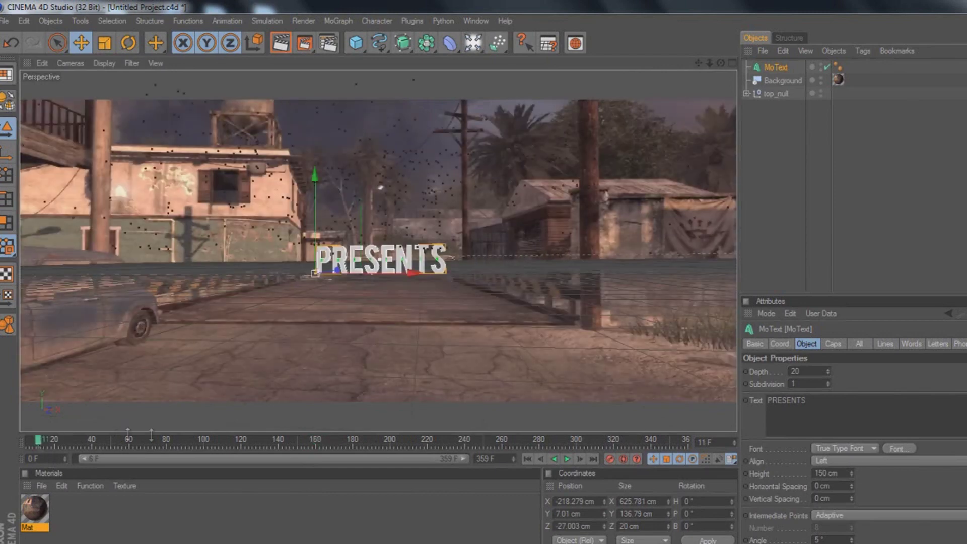
left_click(280, 43)
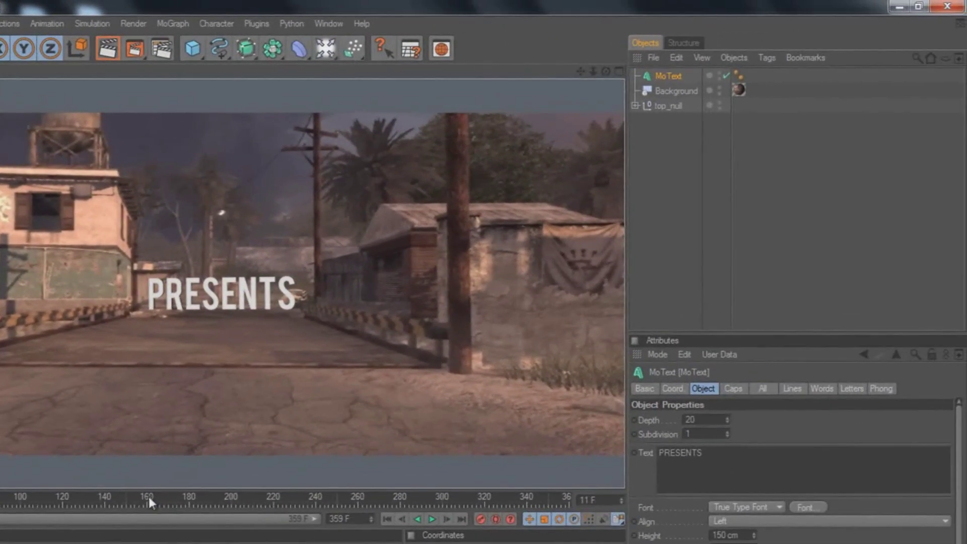
left_click(148, 497)
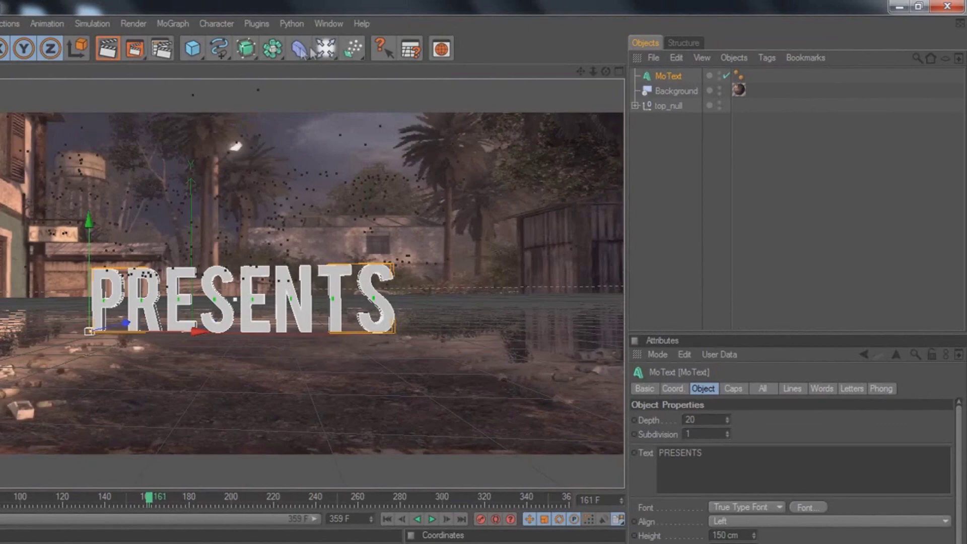
Step: Add a Floor and apply Mat to it with Frontal projection
left_click(325, 49)
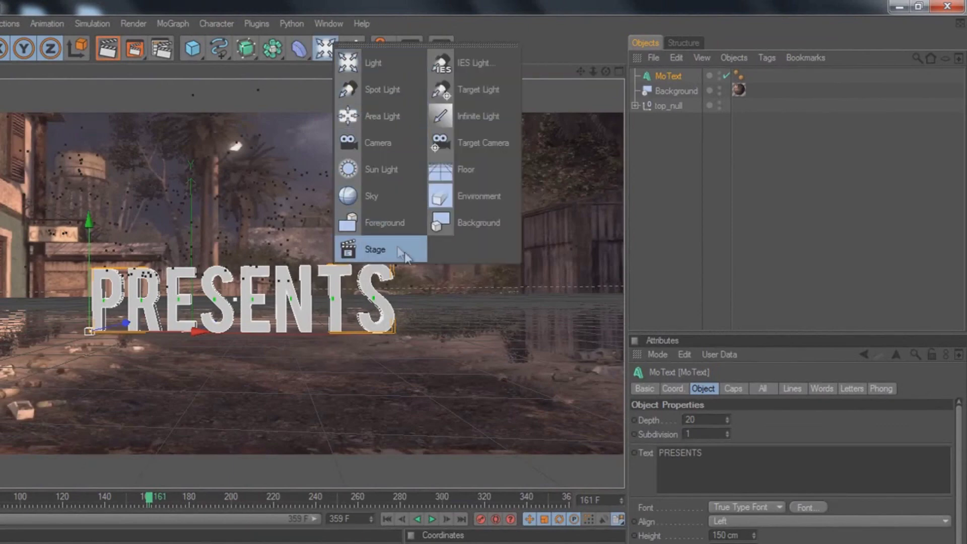
left_click(466, 171)
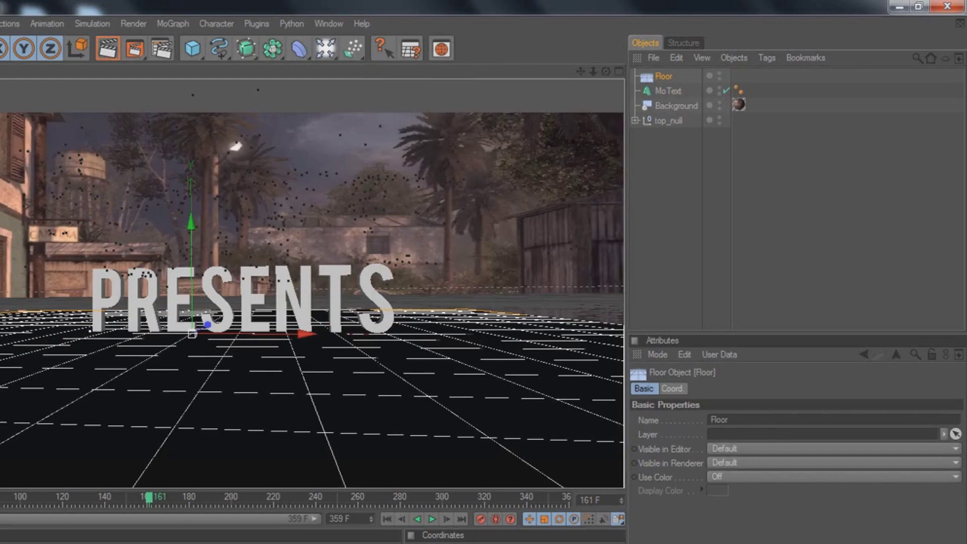
left_click_drag(179, 486, 670, 75)
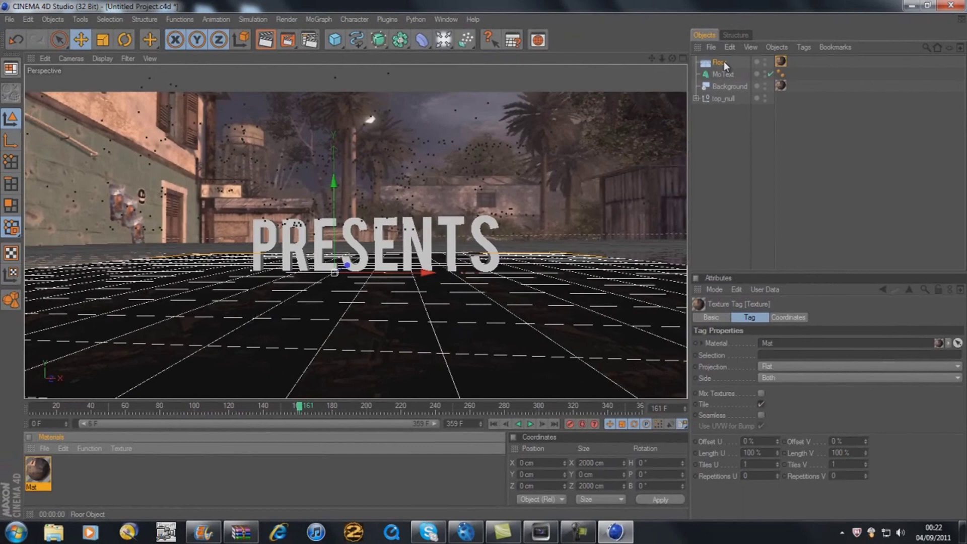
left_click(794, 366)
left_click(787, 424)
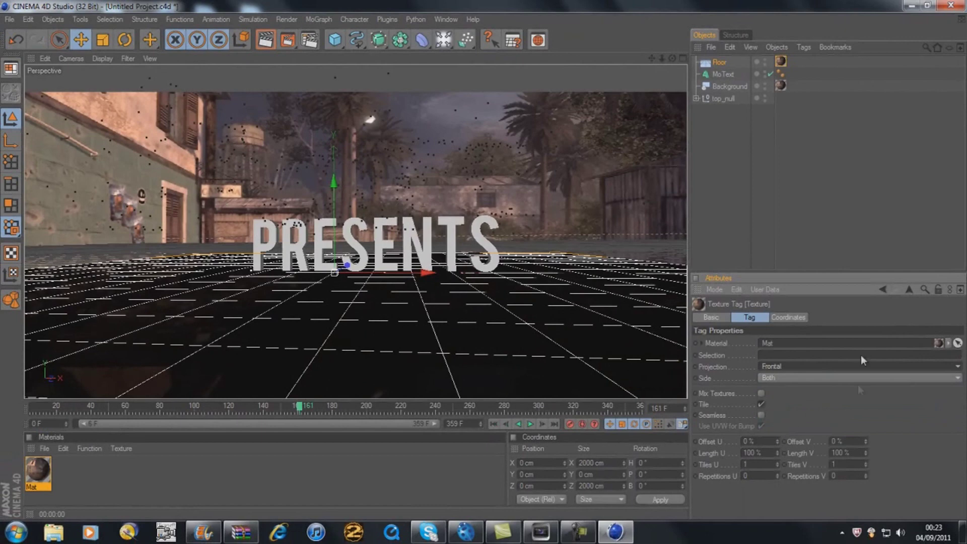
Step: Give the Floor a Compositing tag and add a new omni Light
right_click(723, 61)
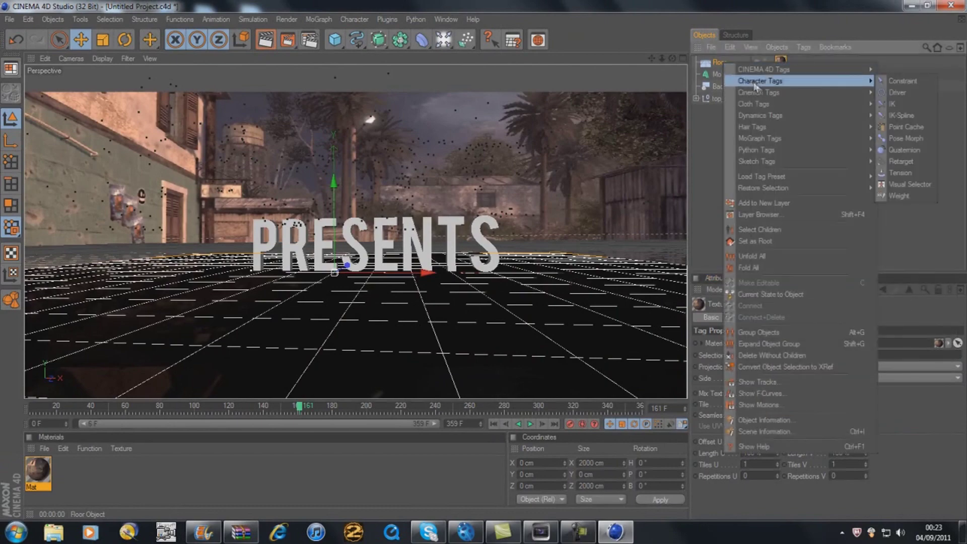
mouse_move(766, 71)
left_click(918, 130)
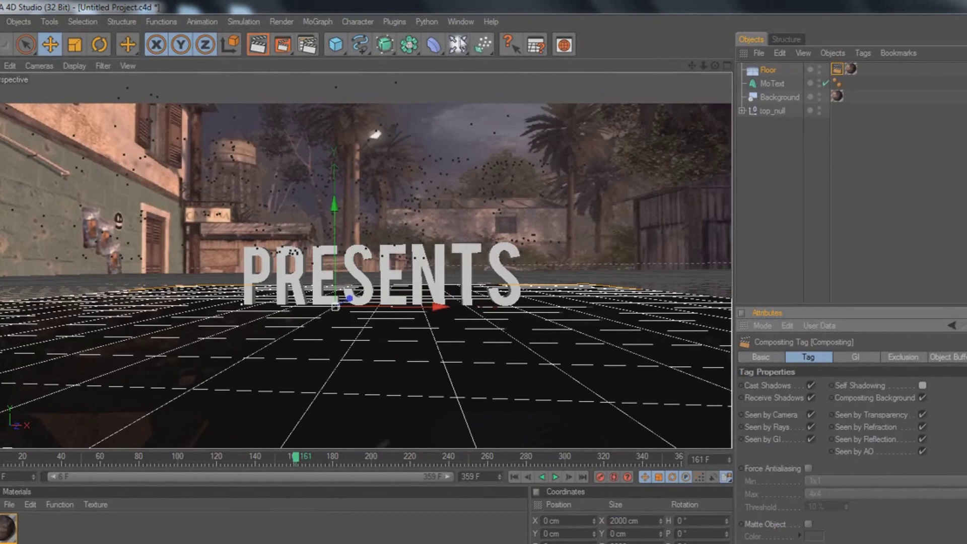
left_click_drag(460, 45, 482, 60)
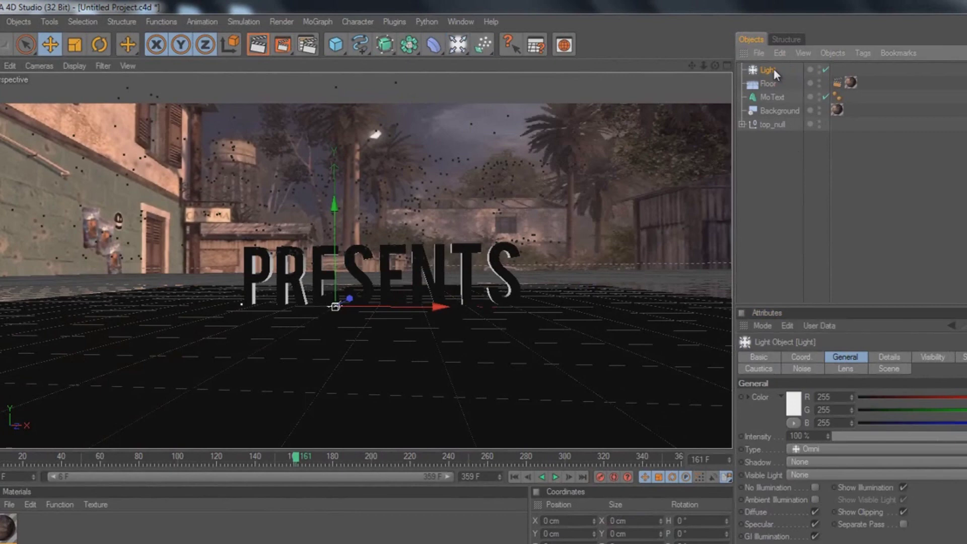
Step: Raise the light and give it Shadow Maps (Soft) shadows at 50% intensity
left_click_drag(335, 306, 503, 295)
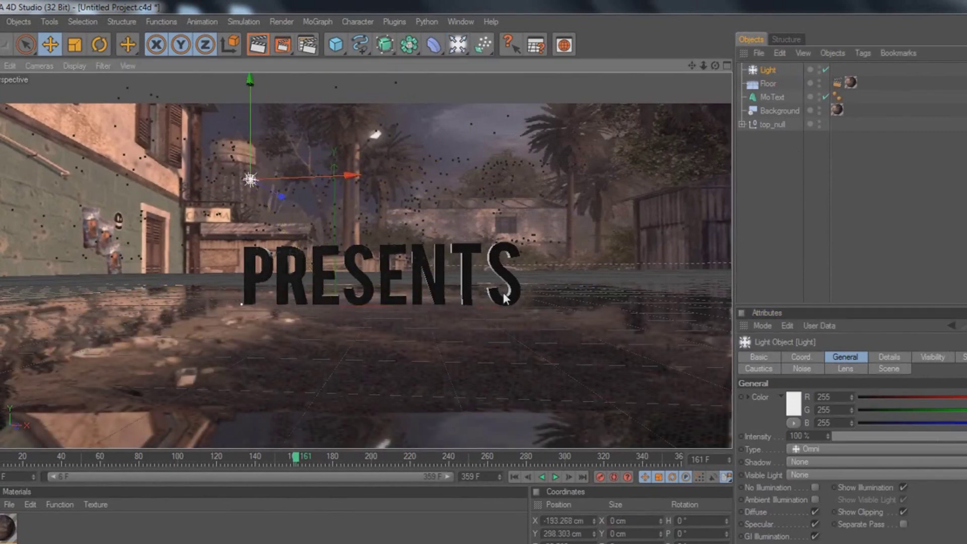
left_click(794, 460)
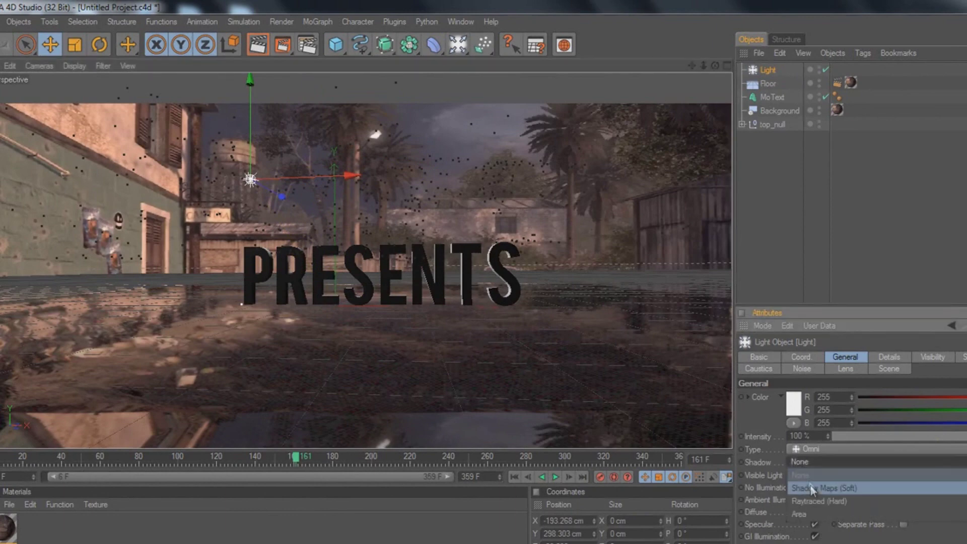
left_click(810, 488)
double_click(799, 436)
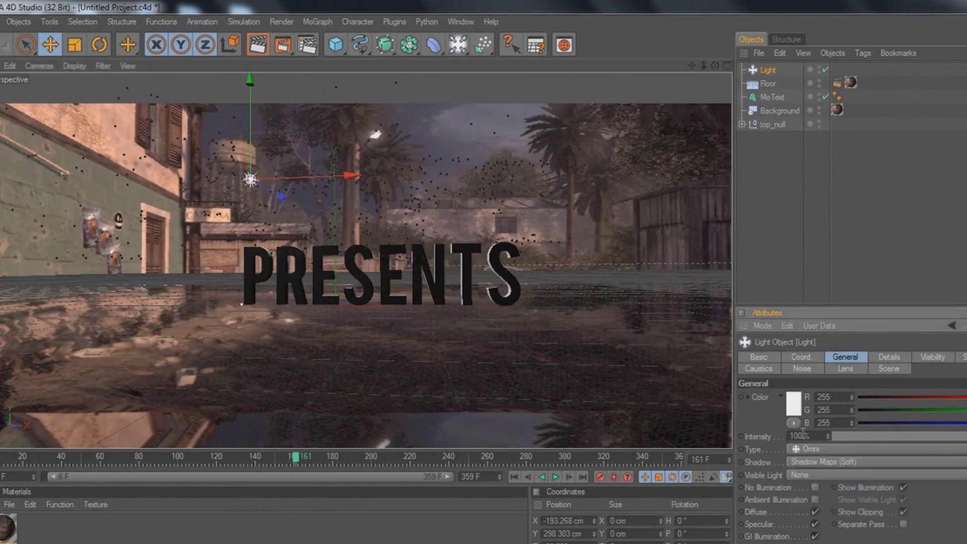
key("BackSpace")
type("50")
key("Return")
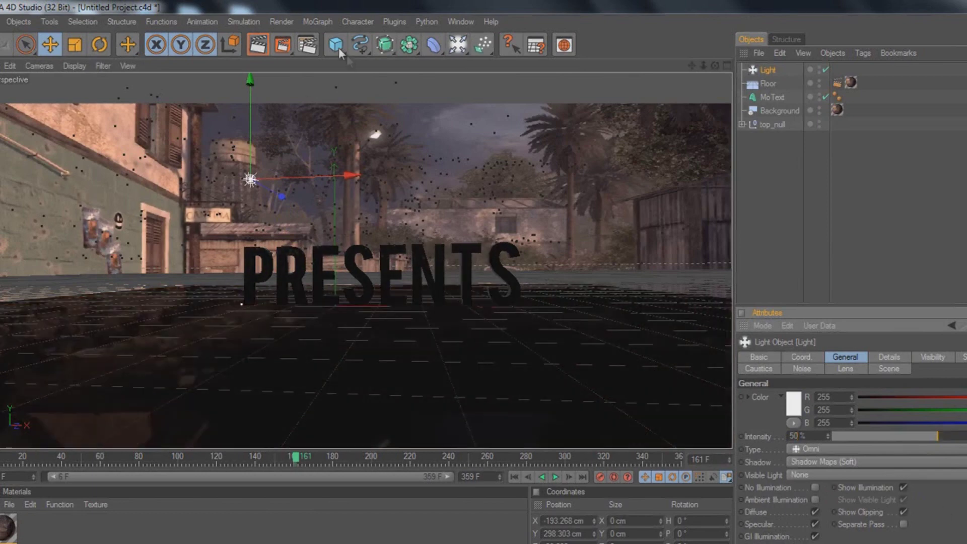
Step: Preview the render, then move the light up and right and render again
left_click(266, 42)
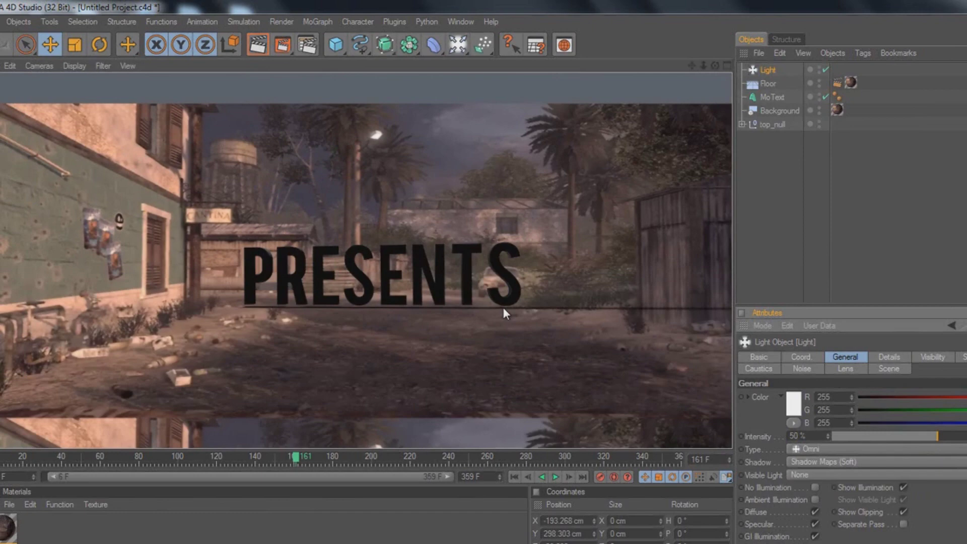
left_click(300, 101)
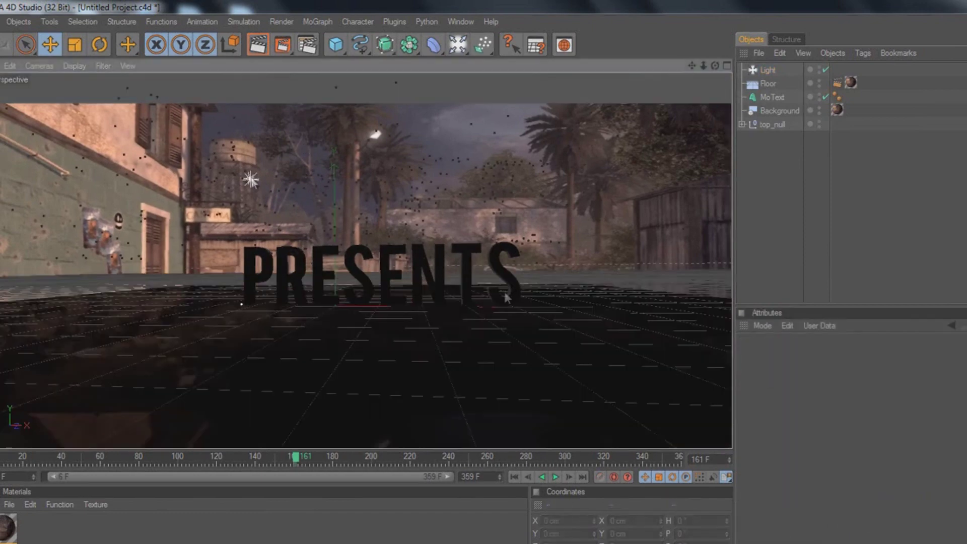
left_click(241, 180)
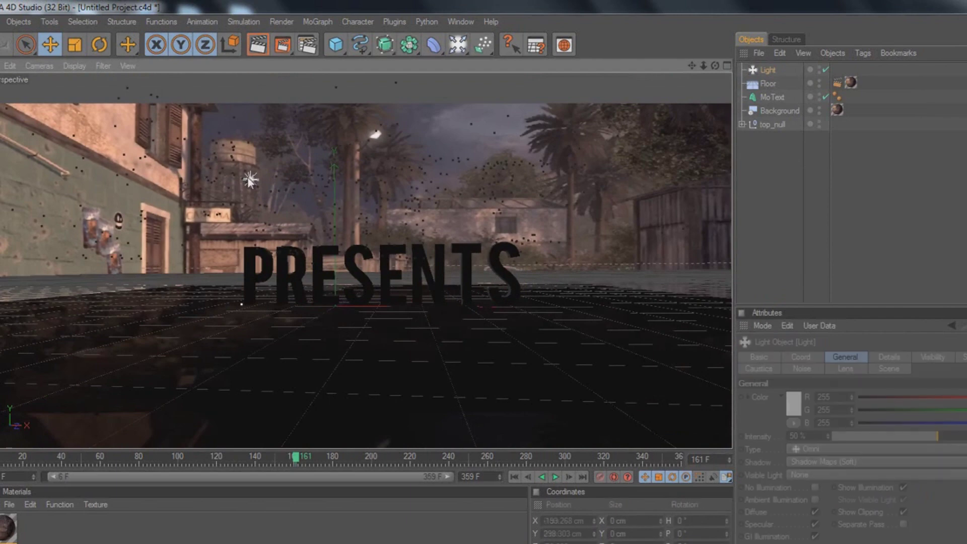
left_click_drag(242, 180, 505, 289)
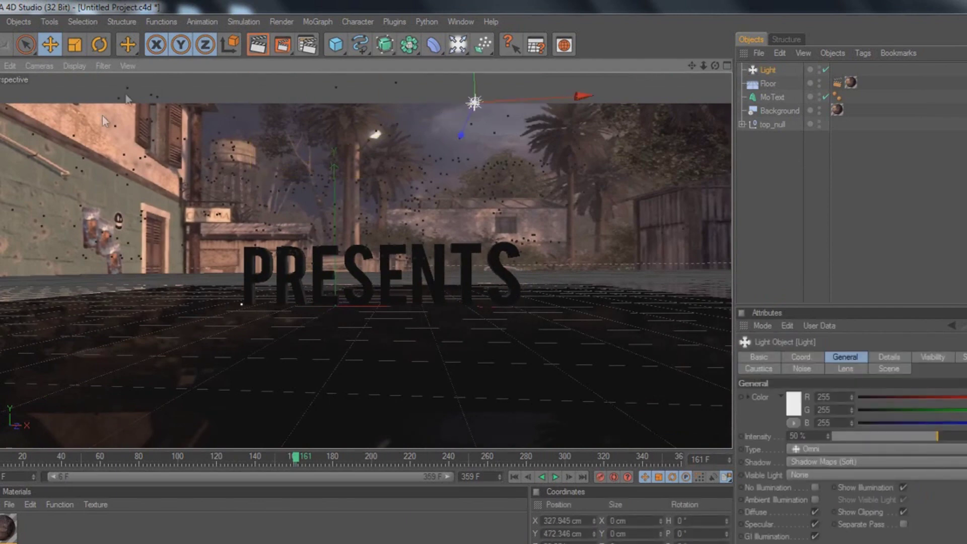
left_click(259, 47)
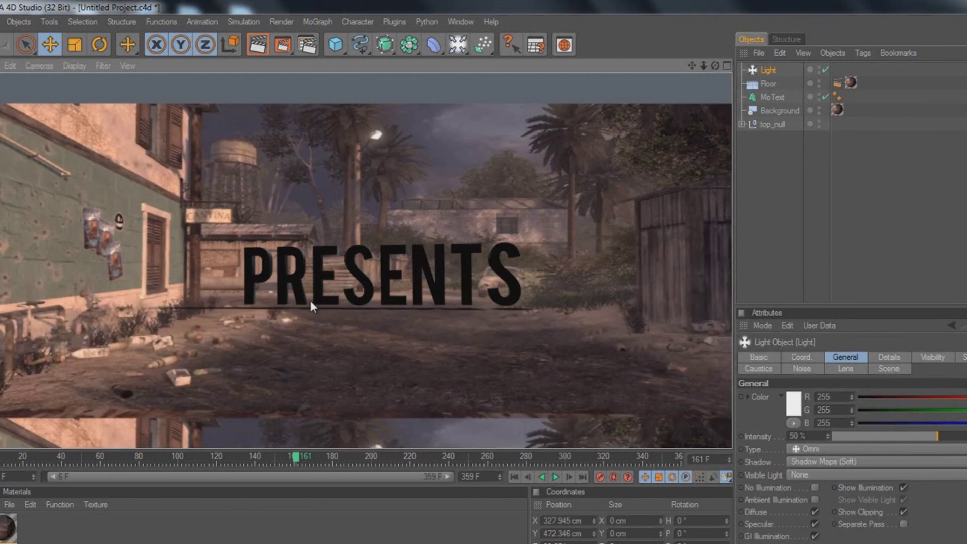
Step: Set the PRESENTS text down on the floor at Y 0.118 cm and shift it to X -241.95 cm
left_click(320, 284)
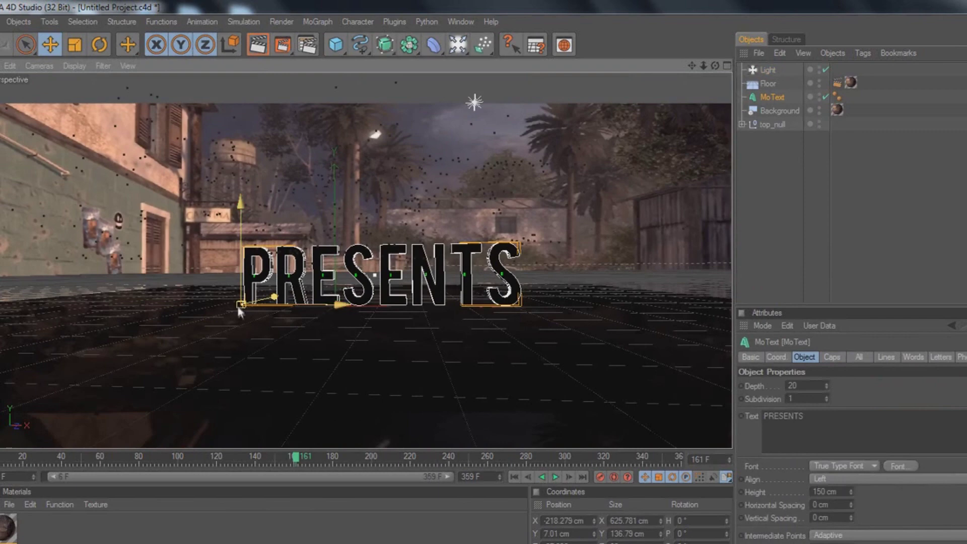
left_click_drag(240, 305, 506, 297)
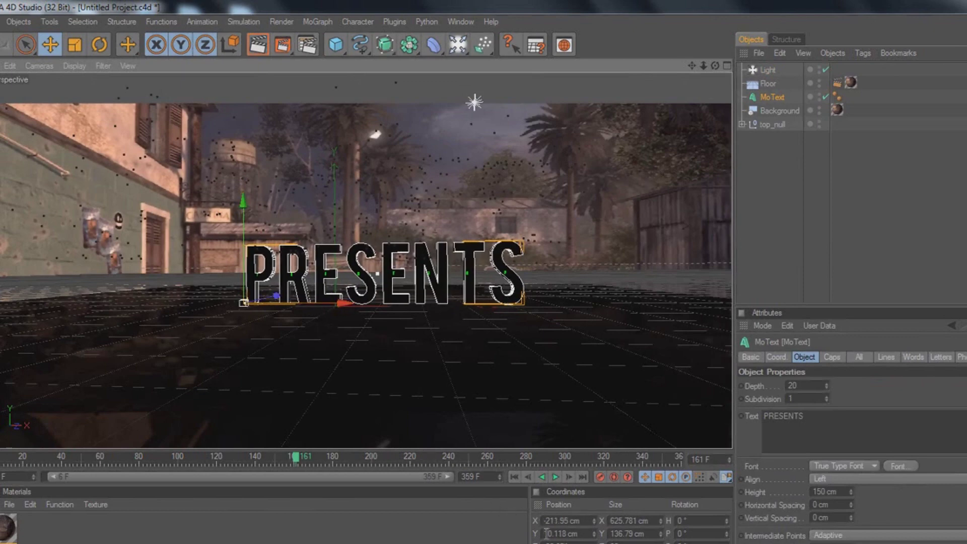
left_click(546, 534)
key("BackSpace")
key("Return")
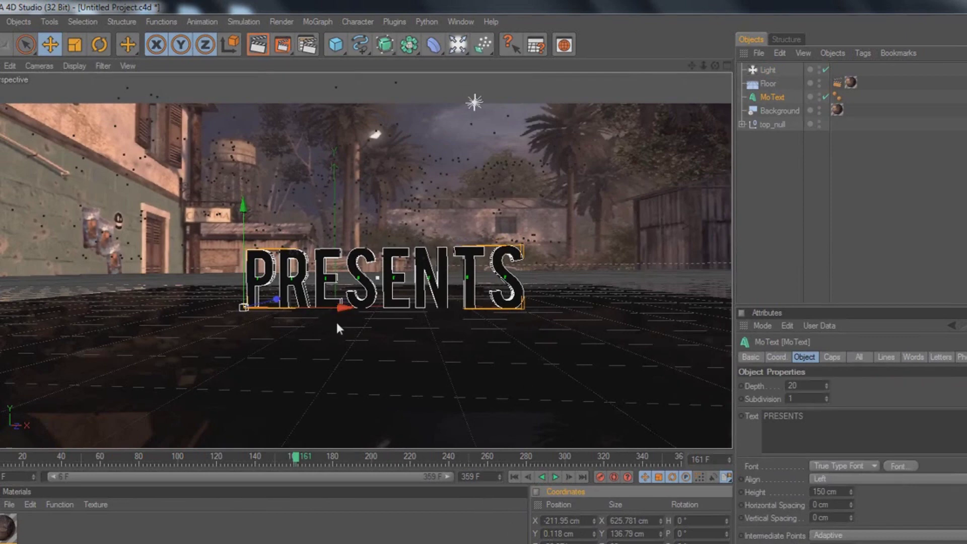
key("Left")
key("Left")
key("Left")
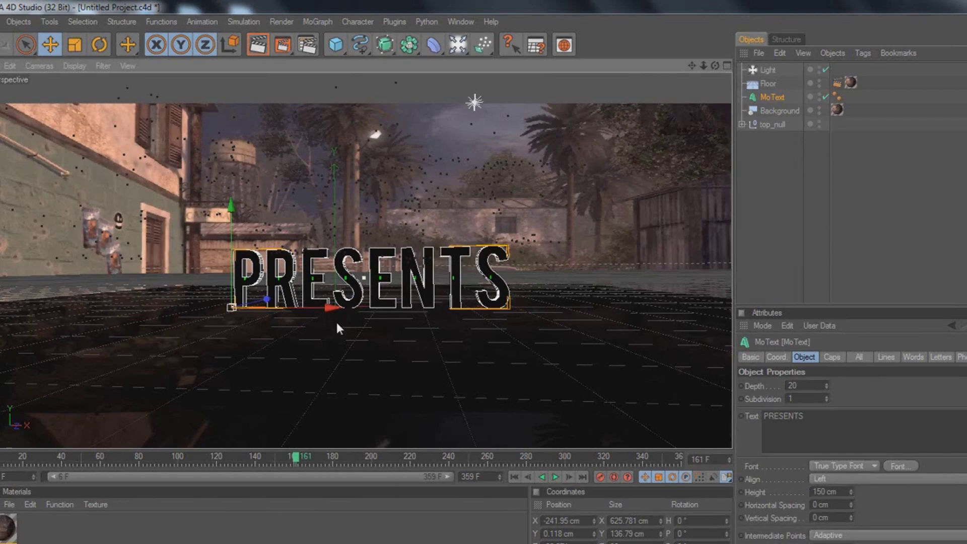
left_click(252, 358)
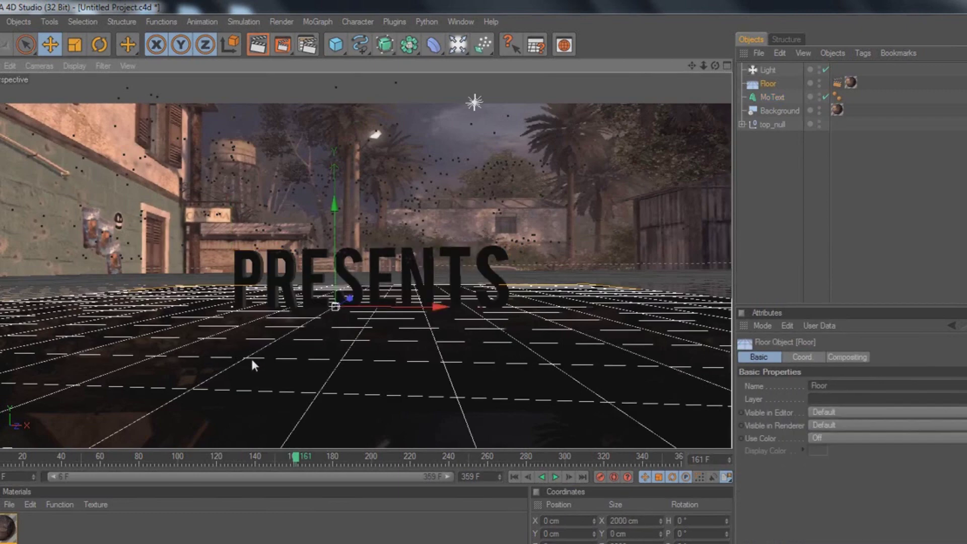
Step: Render previews of the composite, checking the text and shadows at frames 178 and 205
left_click(267, 44)
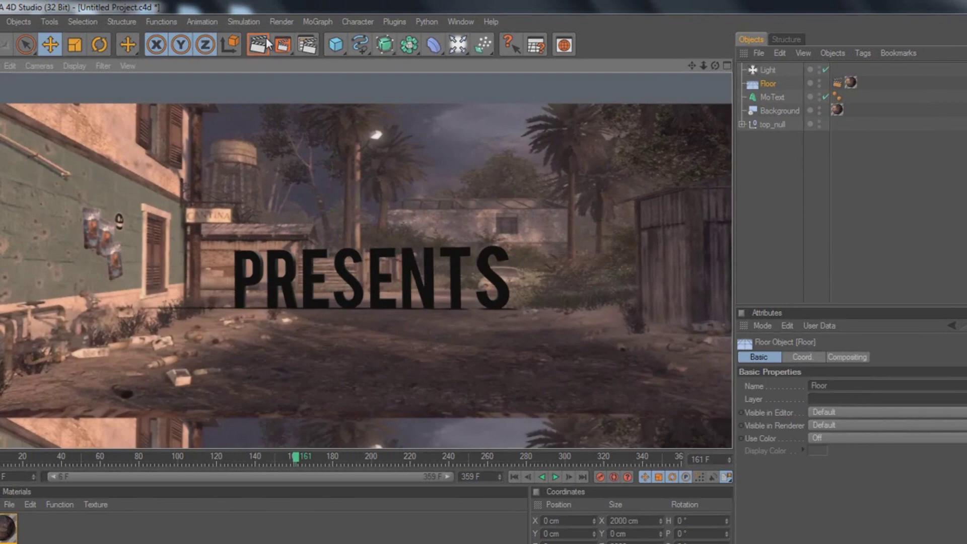
left_click(332, 459)
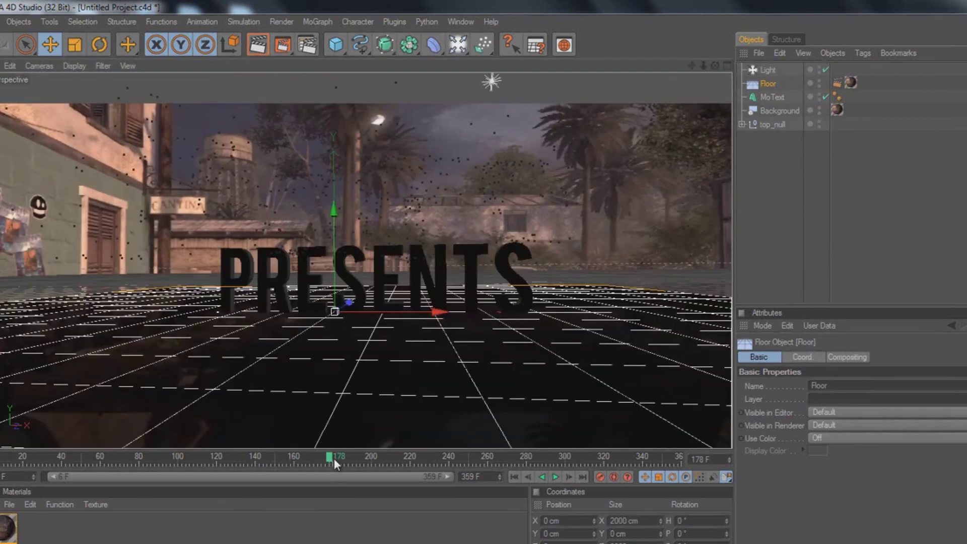
left_click(382, 459)
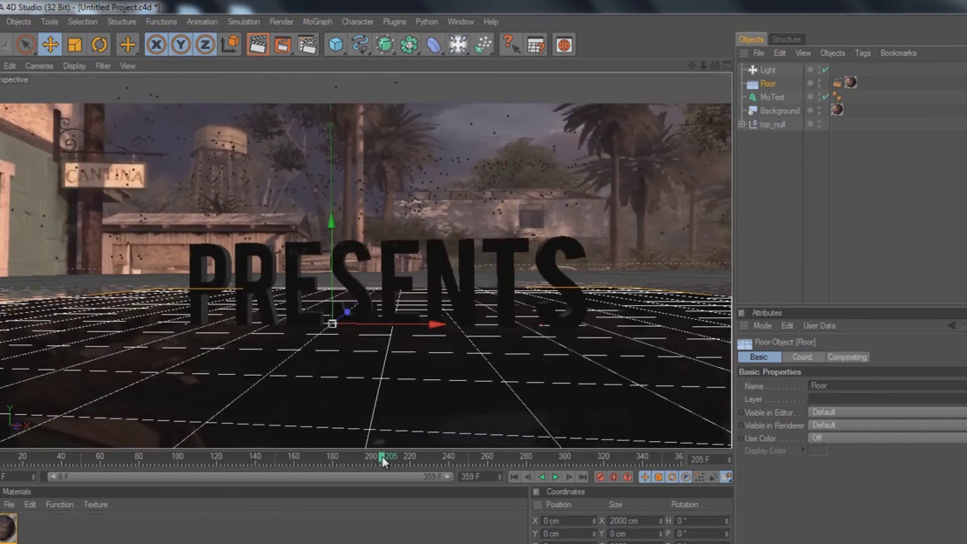
left_click(247, 49)
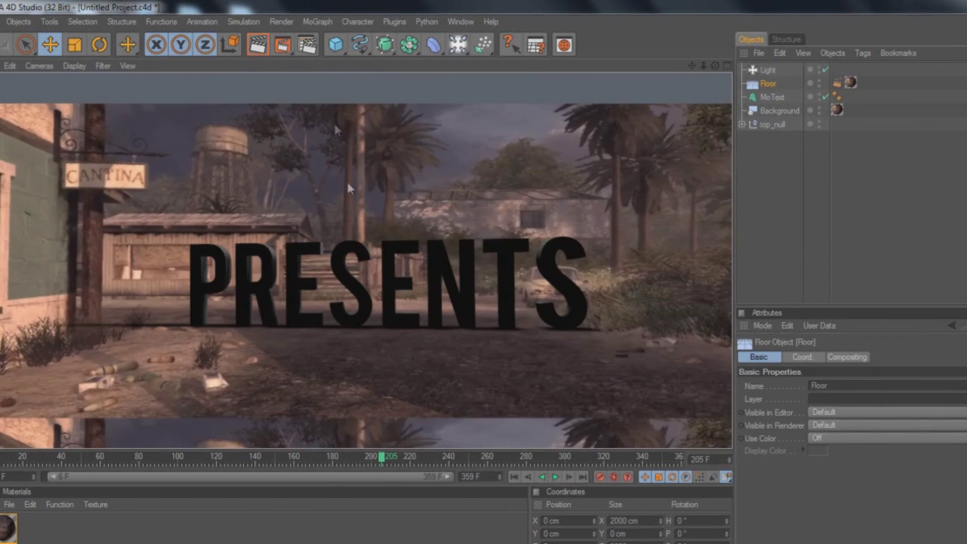
left_click(767, 69)
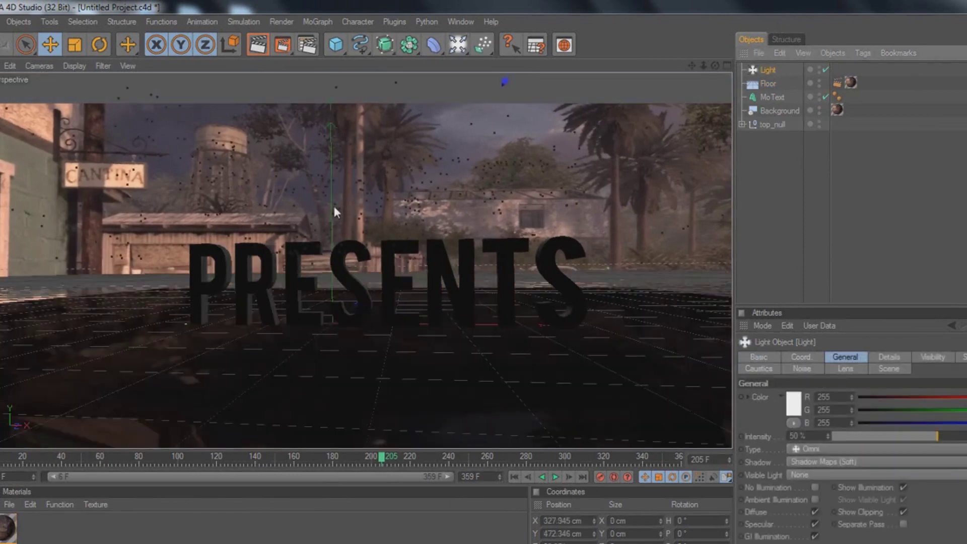